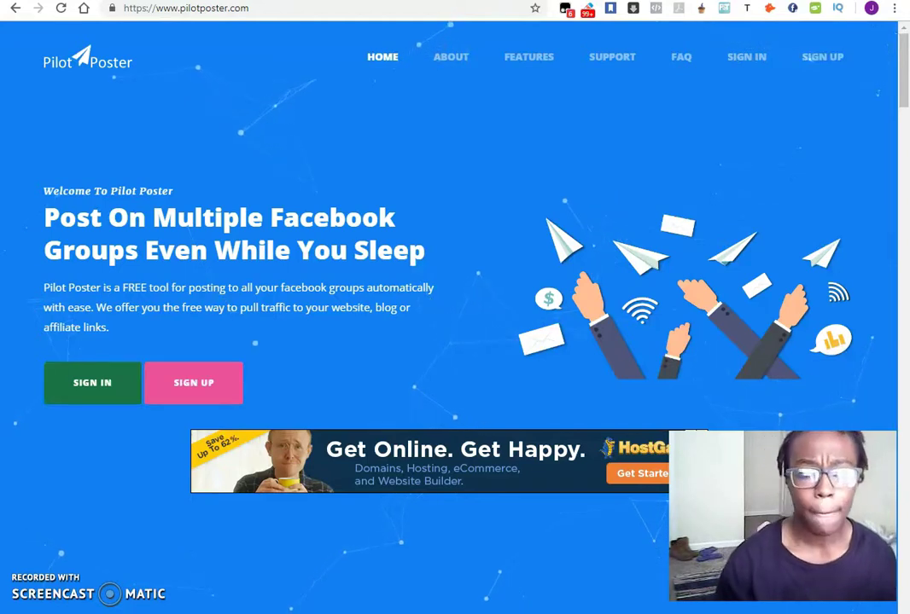
- Sign in to Pilot Poster with the saved username and a retyped account password
{"action": "left_click", "coordinate": [744, 59]}
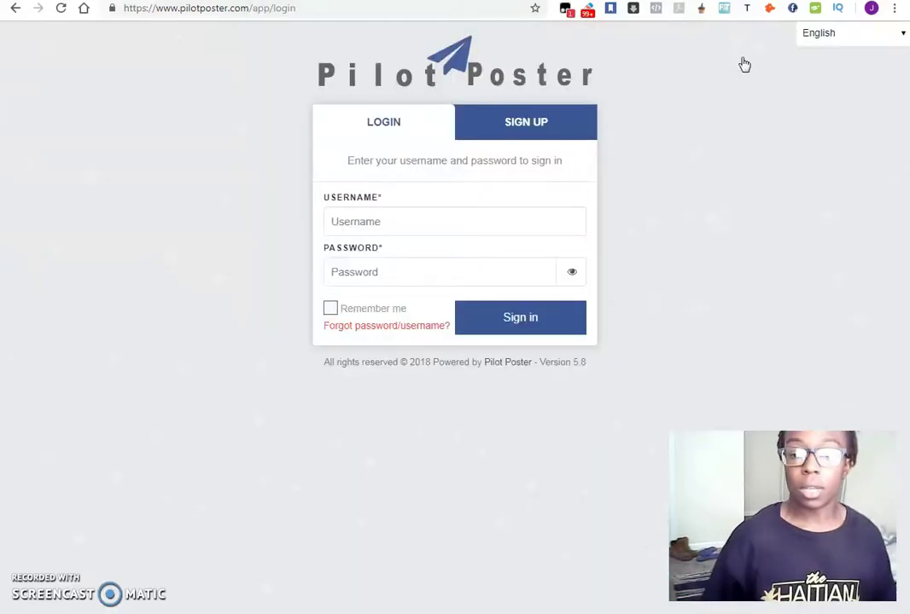
{"action": "left_click", "coordinate": [429, 226]}
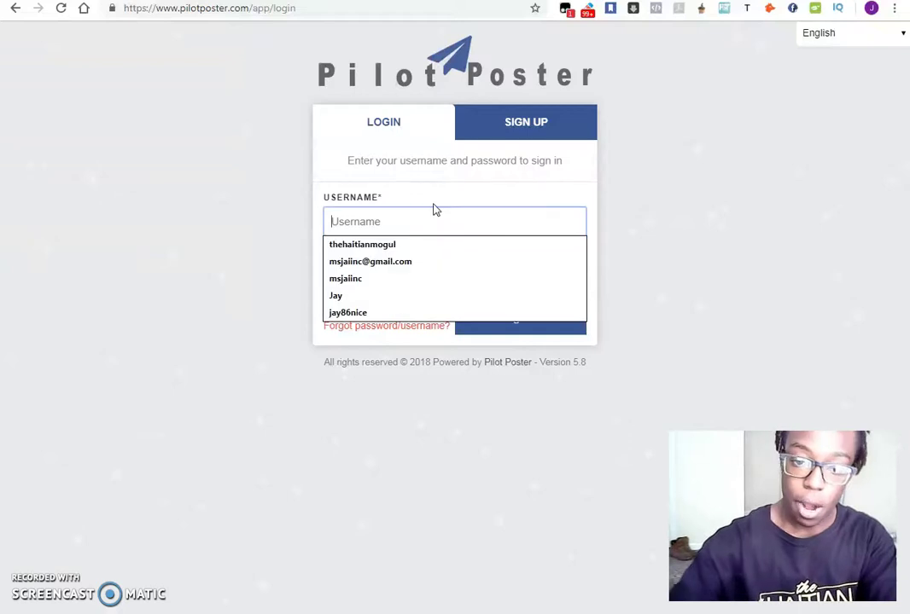
{"action": "left_click", "coordinate": [392, 245]}
{"action": "left_click", "coordinate": [396, 281]}
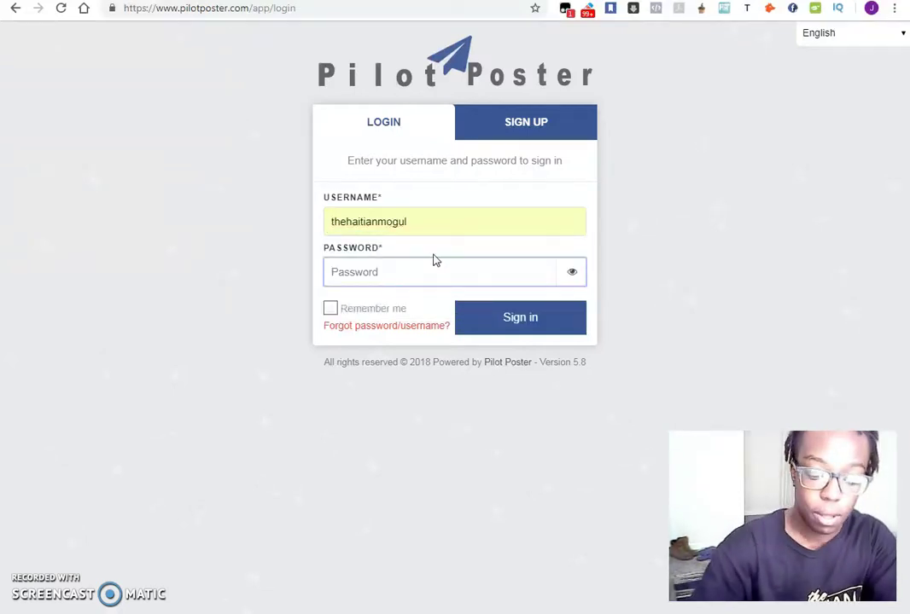
{"action": "type", "text": "•••••••••"}
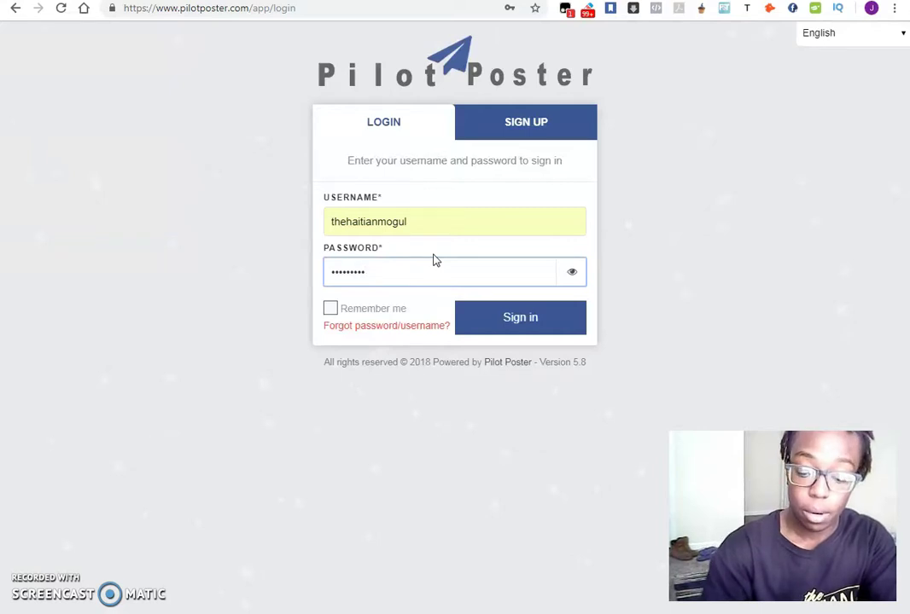
{"action": "key", "text": "ctrl+a"}
{"action": "type", "text": "•••••••••••"}
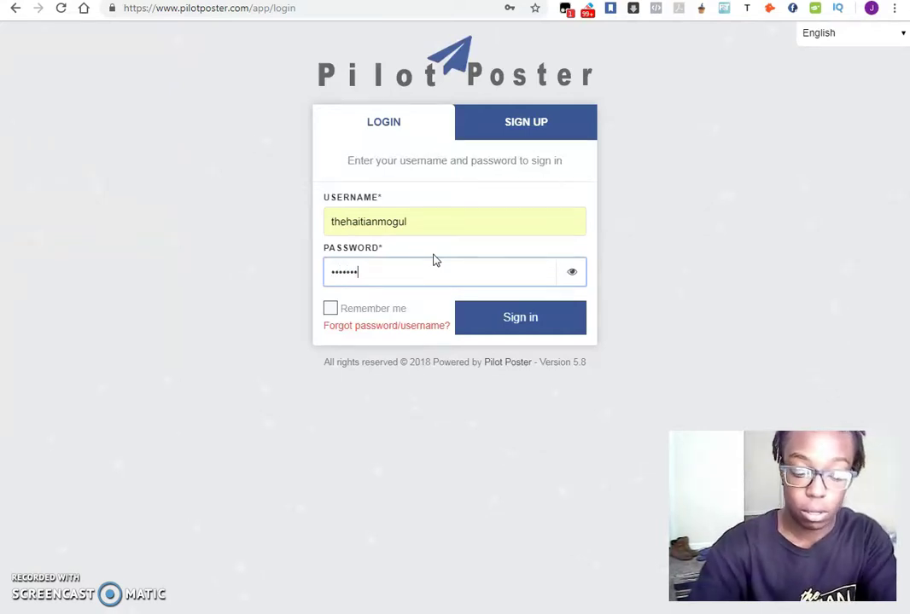
{"action": "key", "text": "Return"}
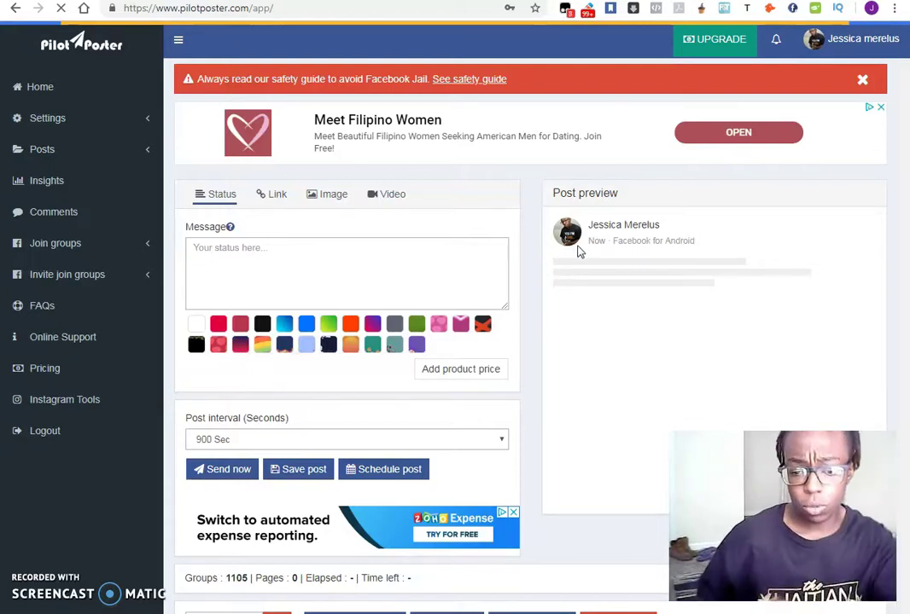
- Scroll the dashboard down past the message box to the groups toolbar showing 1105 groups
{"action": "scroll", "coordinate": [499, 165], "scroll_direction": "down", "scroll_amount": 3}
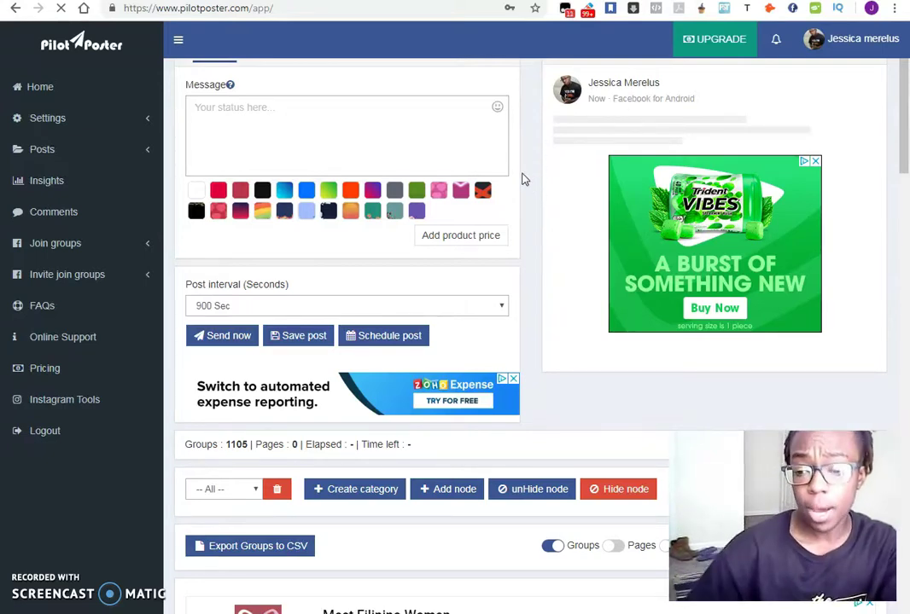
{"action": "scroll", "coordinate": [524, 180], "scroll_direction": "up", "scroll_amount": 2}
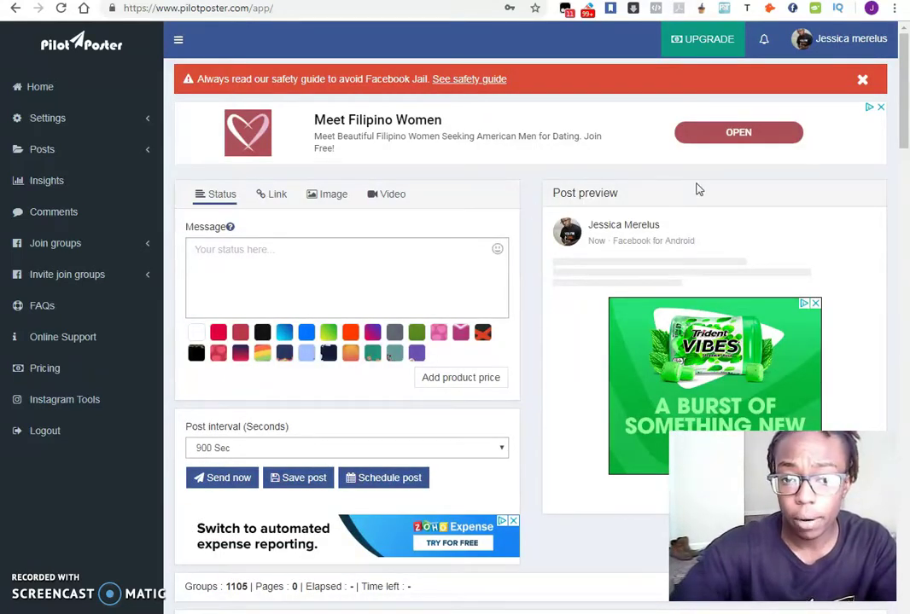
{"action": "left_click_drag", "start_coordinate": [907, 126], "coordinate": [372, 170]}
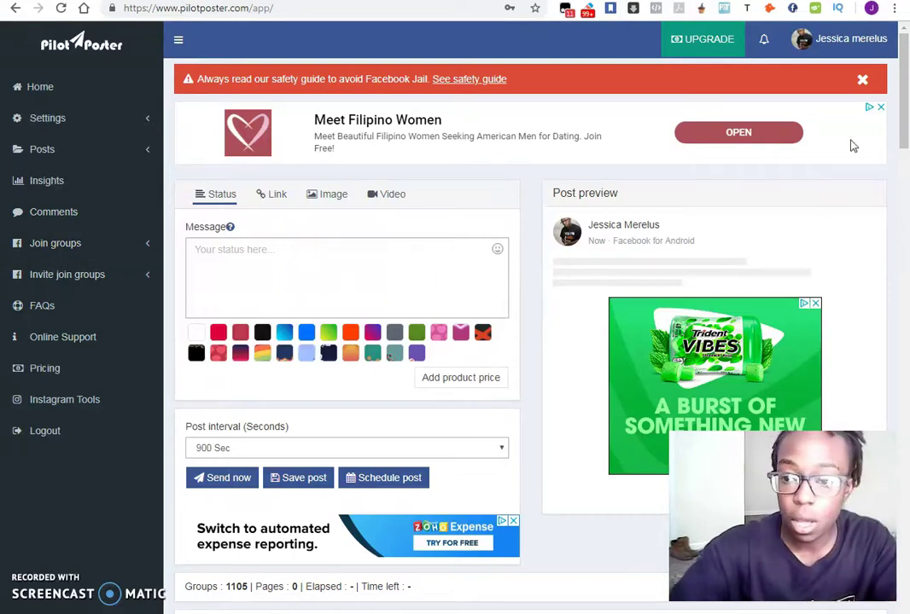
{"action": "scroll", "coordinate": [902, 116], "scroll_direction": "down", "scroll_amount": 2}
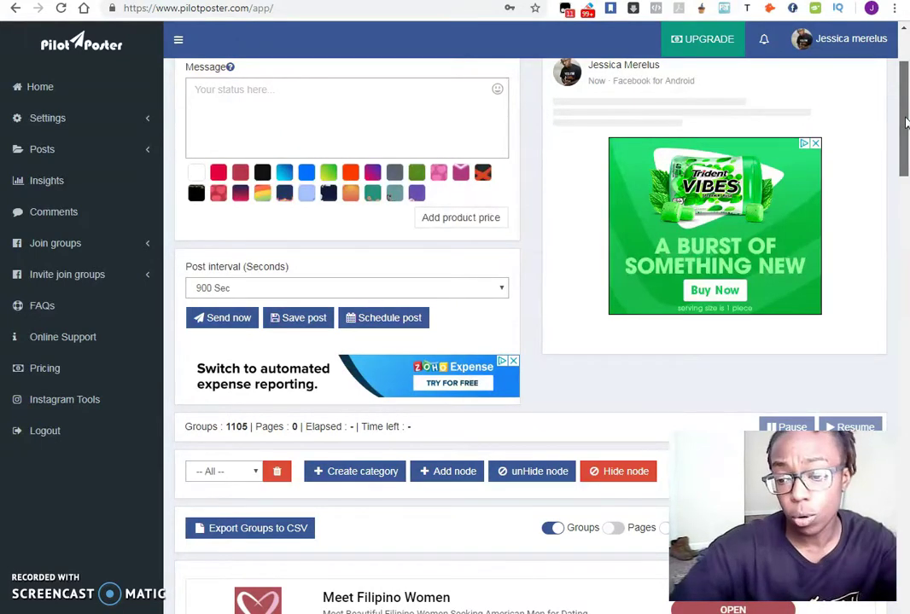
{"action": "left_click_drag", "start_coordinate": [905, 122], "coordinate": [903, 173]}
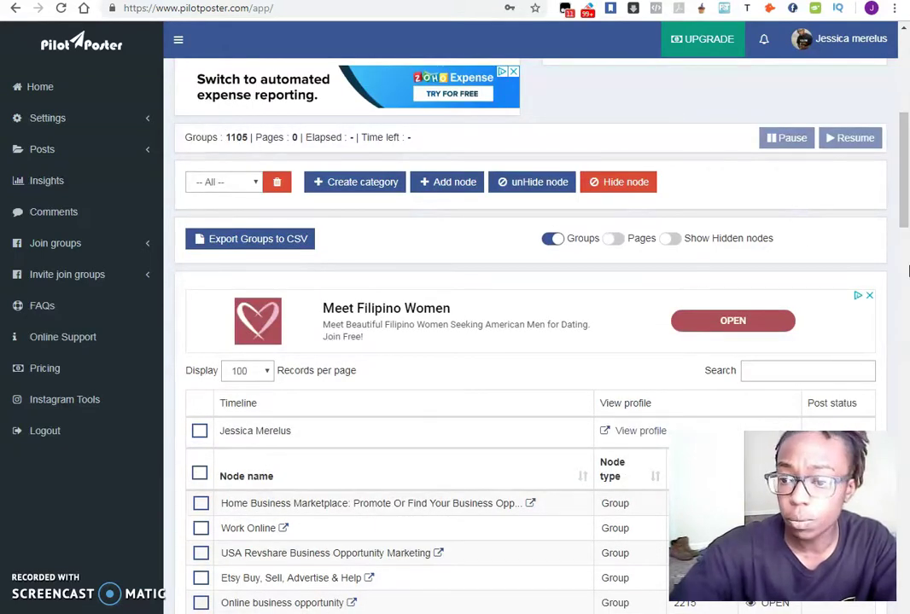
{"action": "left_click_drag", "start_coordinate": [901, 188], "coordinate": [899, 251]}
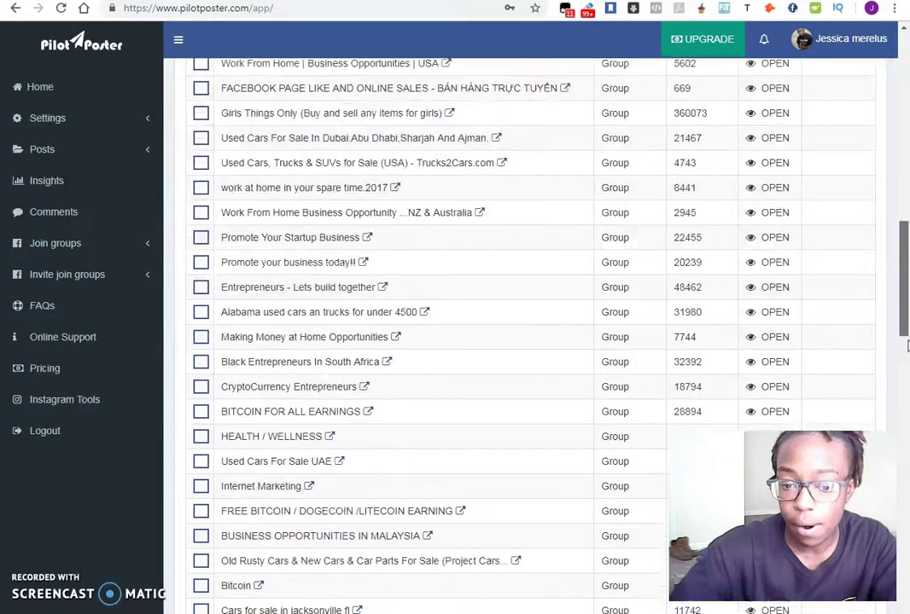
{"action": "left_click_drag", "start_coordinate": [906, 343], "coordinate": [906, 60]}
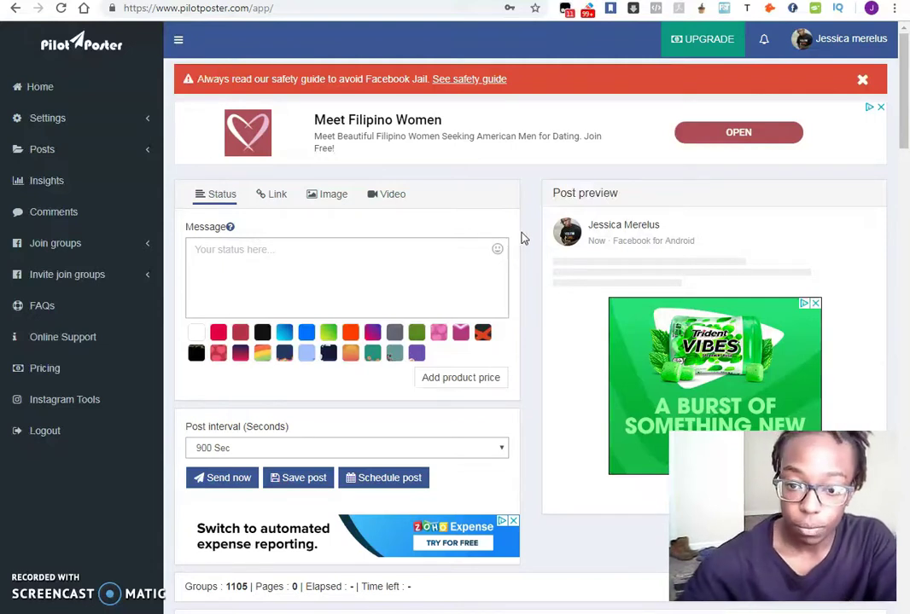
{"action": "scroll", "coordinate": [530, 204], "scroll_direction": "down", "scroll_amount": 3}
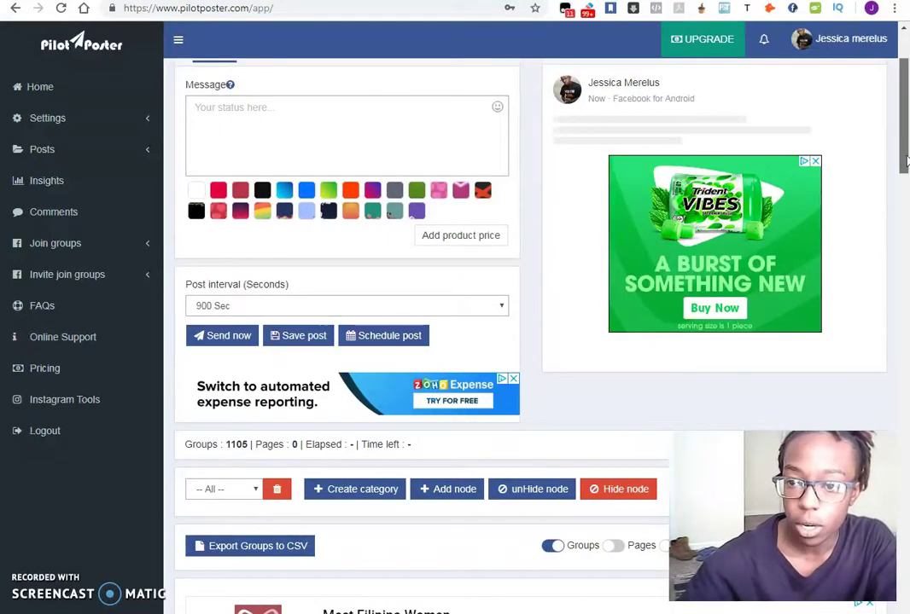
{"action": "scroll", "coordinate": [908, 516], "scroll_direction": "down", "scroll_amount": 15}
{"action": "scroll", "coordinate": [908, 516], "scroll_direction": "down", "scroll_amount": 10}
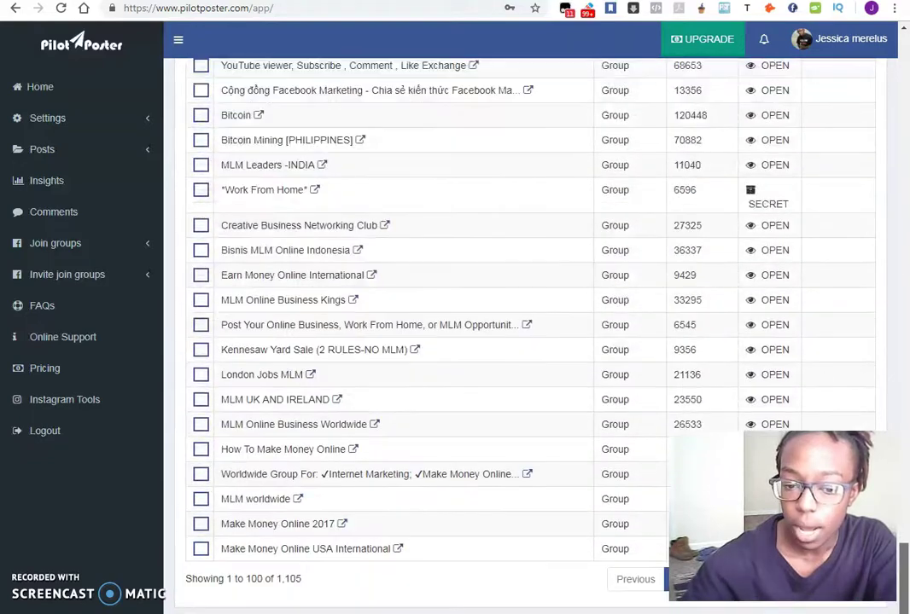
{"action": "scroll", "coordinate": [902, 270], "scroll_direction": "up", "scroll_amount": 10}
{"action": "scroll", "coordinate": [902, 269], "scroll_direction": "up", "scroll_amount": 15}
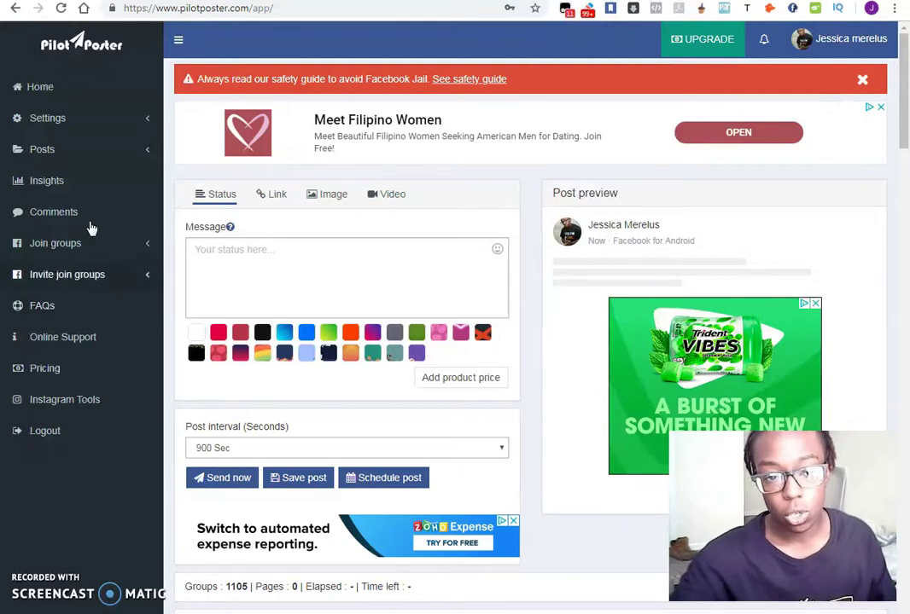
- Open Publish settings and check the help tips for Unique post and Unique link
{"action": "left_click", "coordinate": [72, 119]}
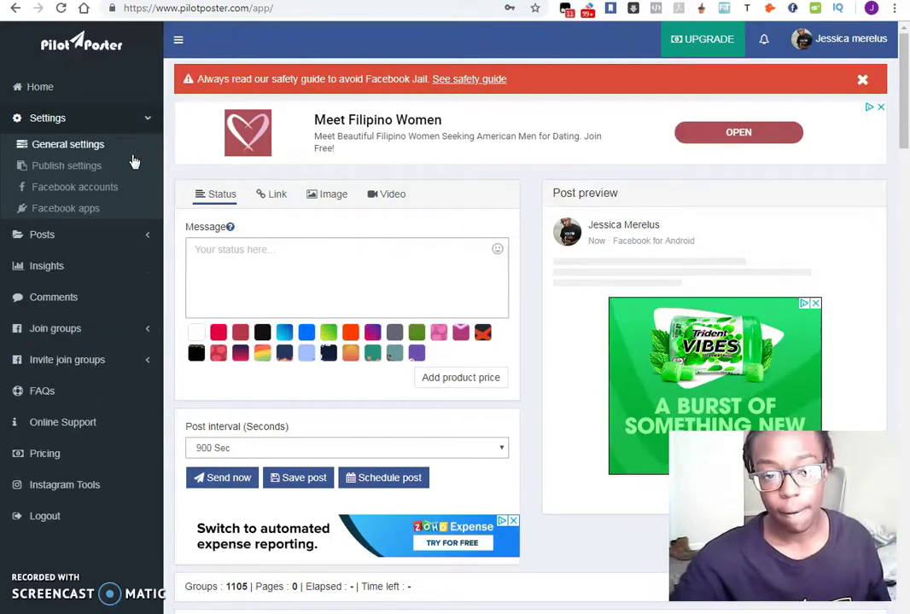
{"action": "left_click", "coordinate": [105, 146]}
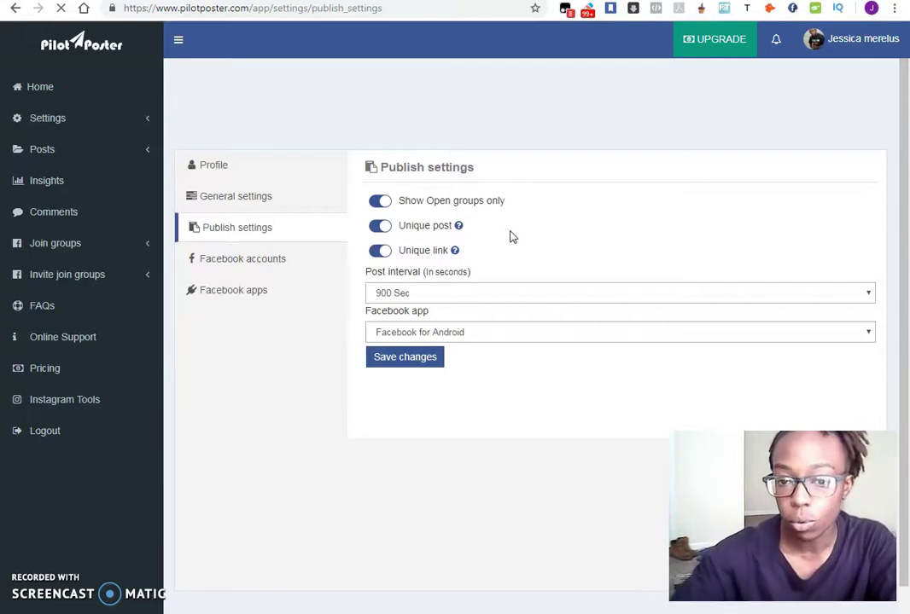
{"action": "mouse_move", "coordinate": [462, 227]}
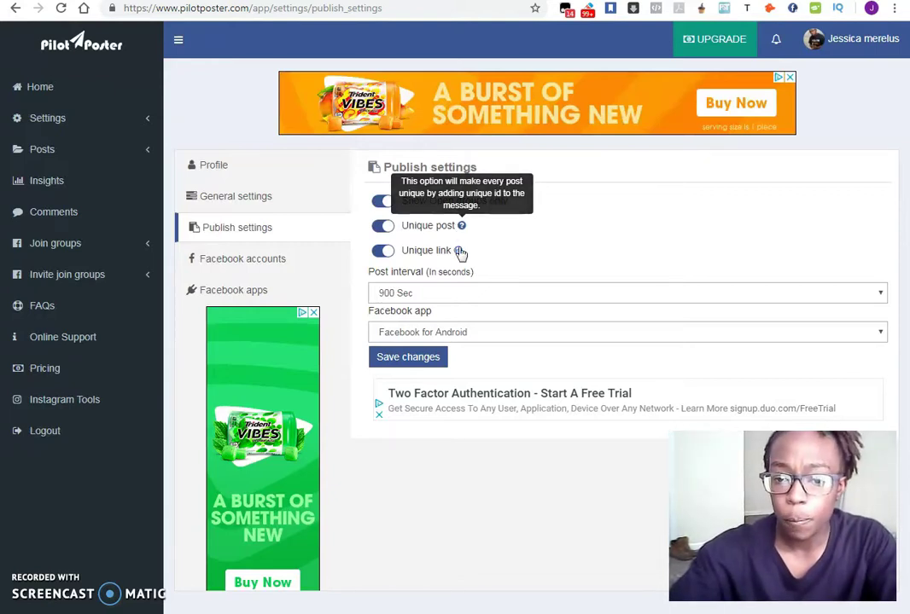
{"action": "mouse_move", "coordinate": [460, 253]}
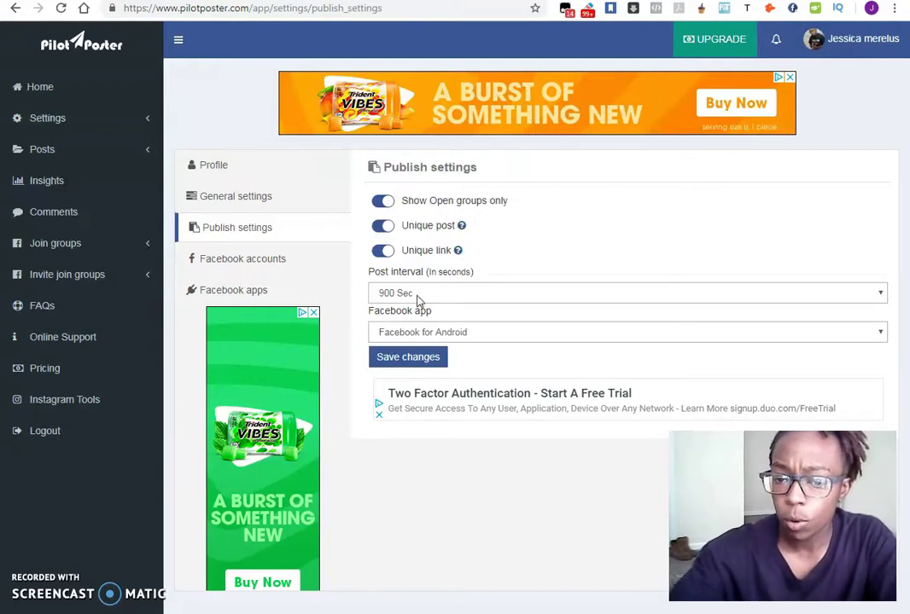
- Change the post interval to 1500 Sec and save the publish settings
{"action": "left_click", "coordinate": [458, 294]}
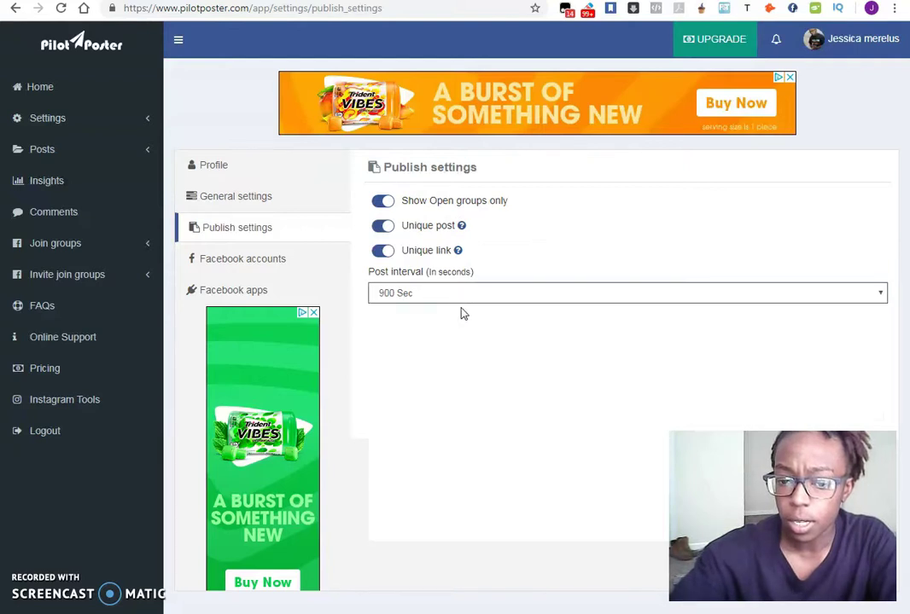
{"action": "scroll", "coordinate": [461, 512], "scroll_direction": "down", "scroll_amount": 10}
{"action": "scroll", "coordinate": [467, 518], "scroll_direction": "down", "scroll_amount": 20}
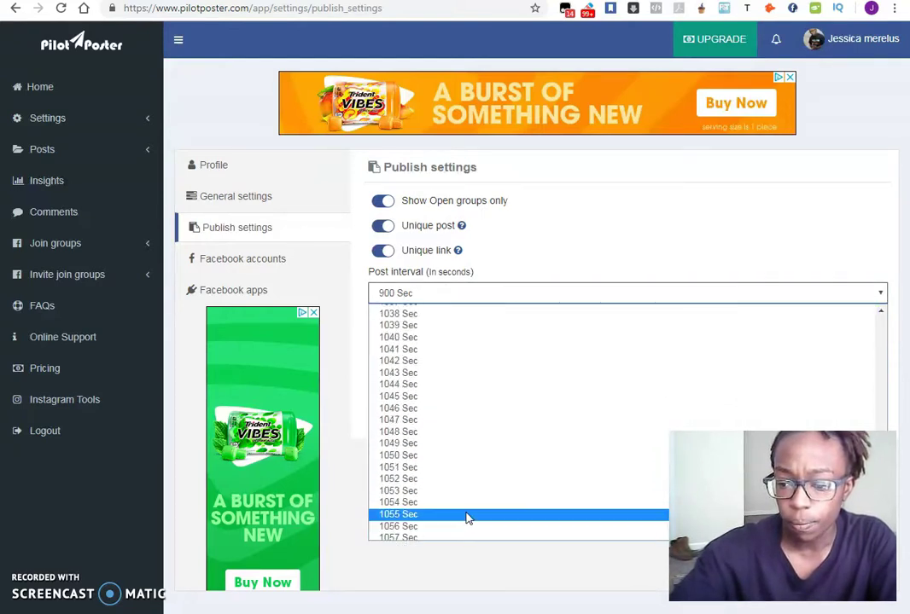
{"action": "scroll", "coordinate": [460, 509], "scroll_direction": "down", "scroll_amount": 20}
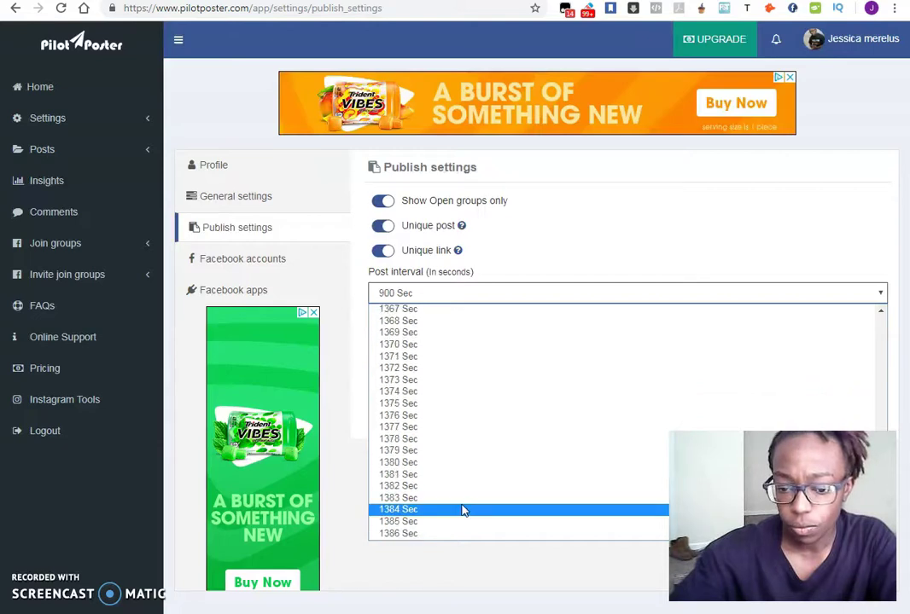
{"action": "left_click", "coordinate": [445, 534]}
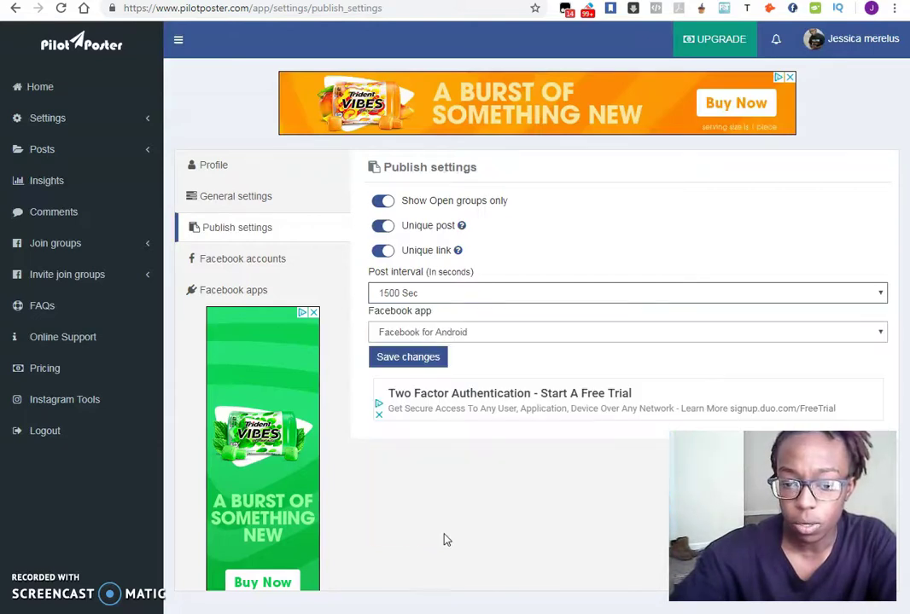
{"action": "left_click", "coordinate": [425, 359]}
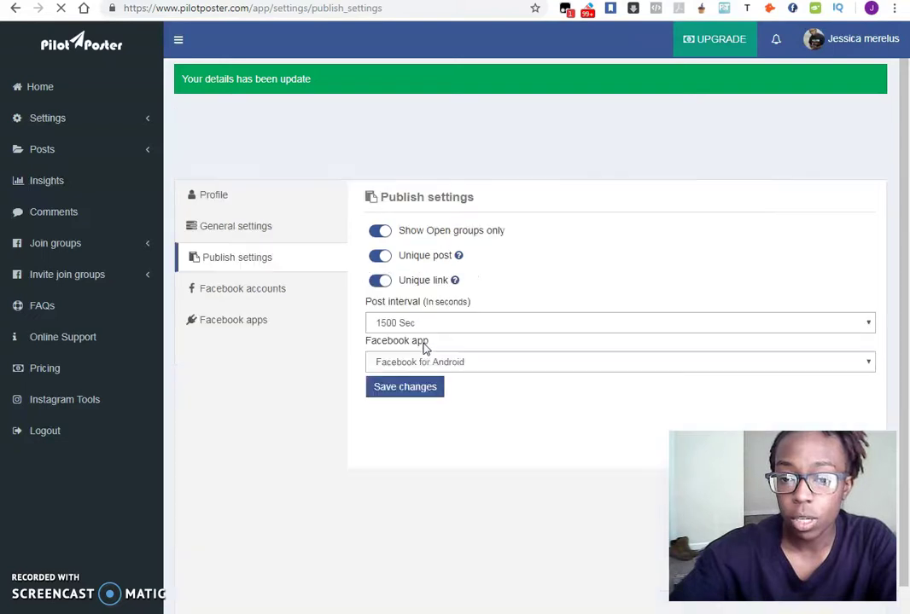
{"action": "left_click", "coordinate": [243, 290]}
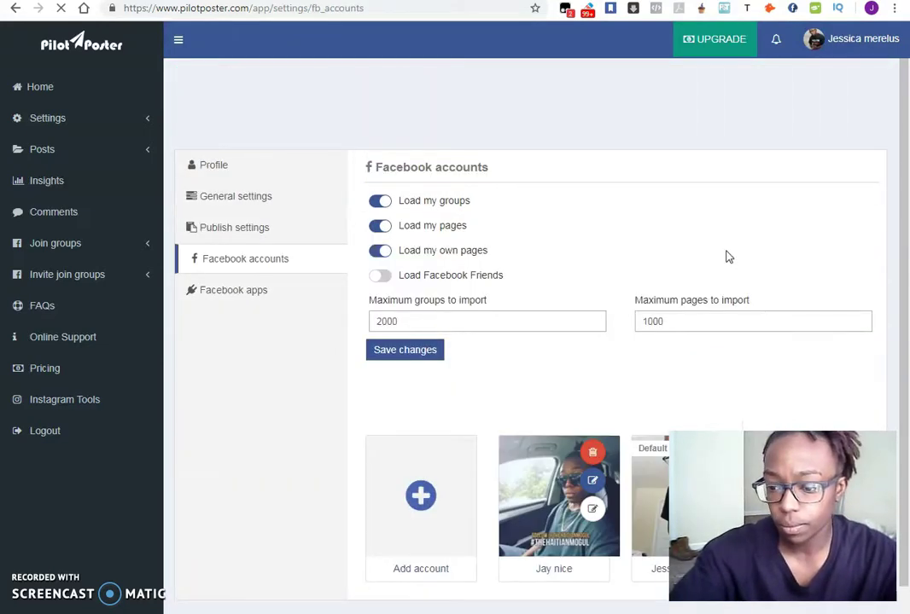
- Scroll the Facebook accounts page down to the three linked accounts
{"action": "scroll", "coordinate": [727, 247], "scroll_direction": "down", "scroll_amount": 1}
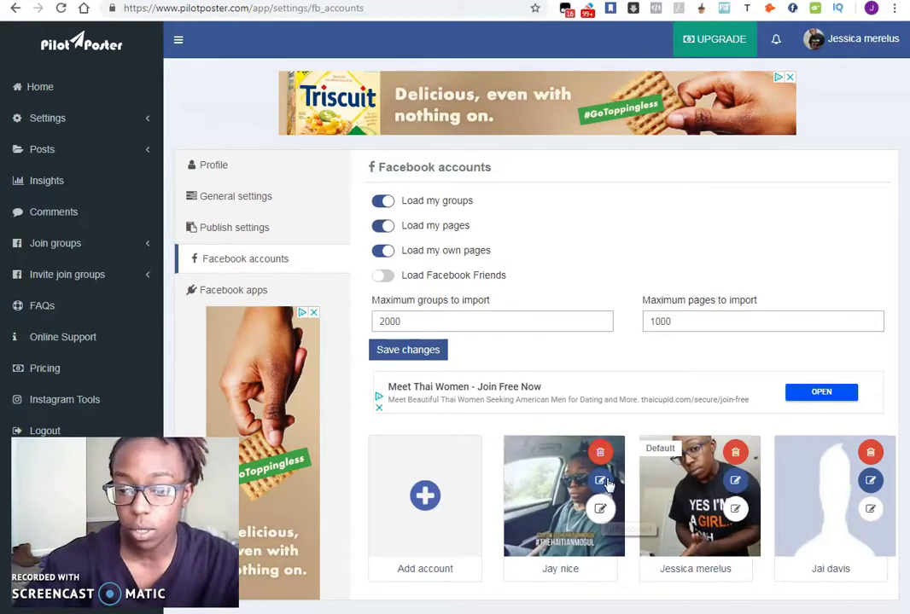
- Enter the first linked account's Facebook login e-mail and password, then generate a token
{"action": "left_click", "coordinate": [603, 482]}
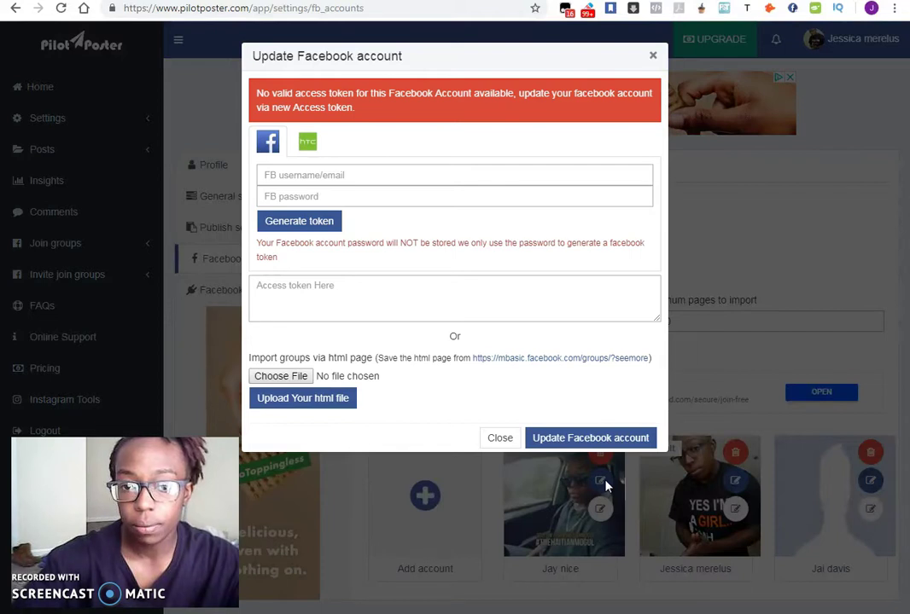
{"action": "left_click", "coordinate": [323, 175]}
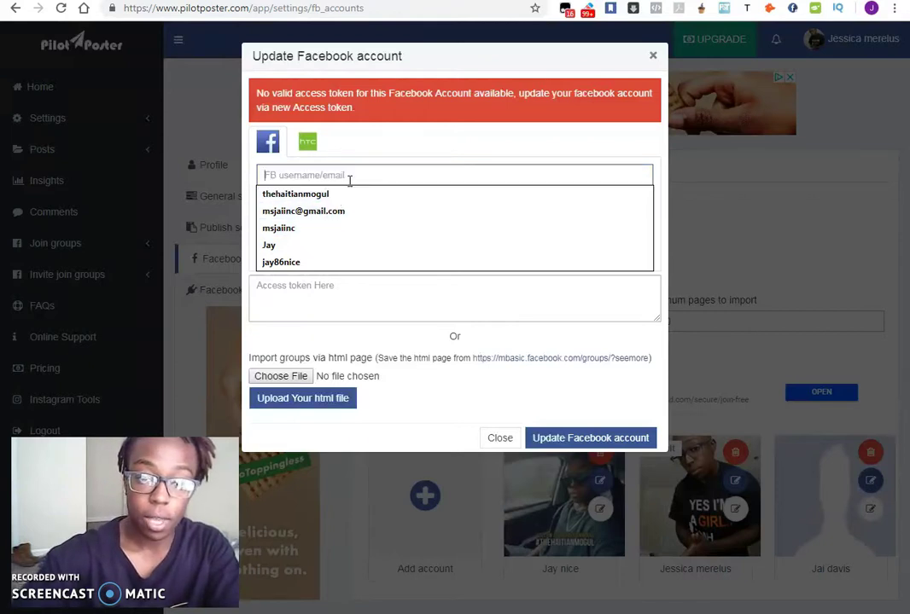
{"action": "type", "text": "j"}
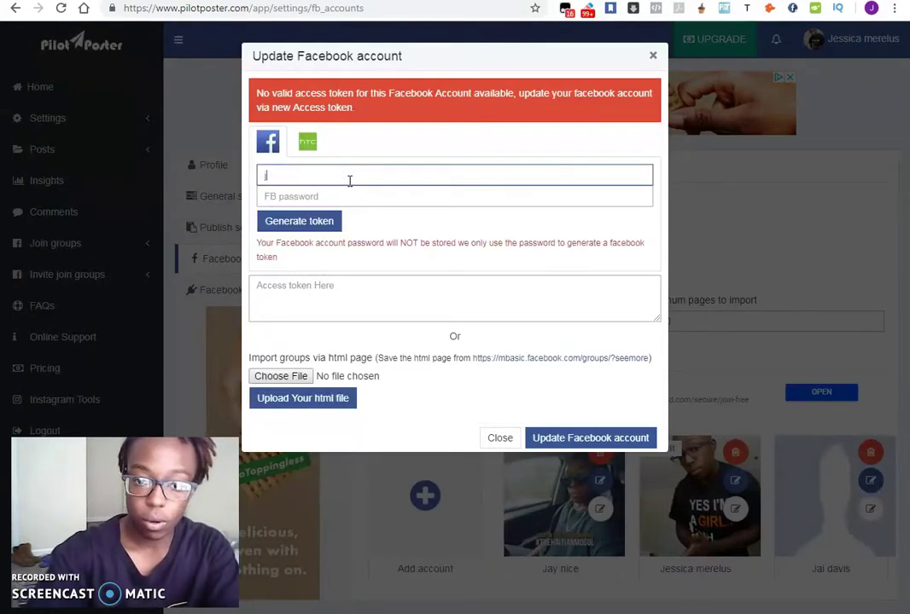
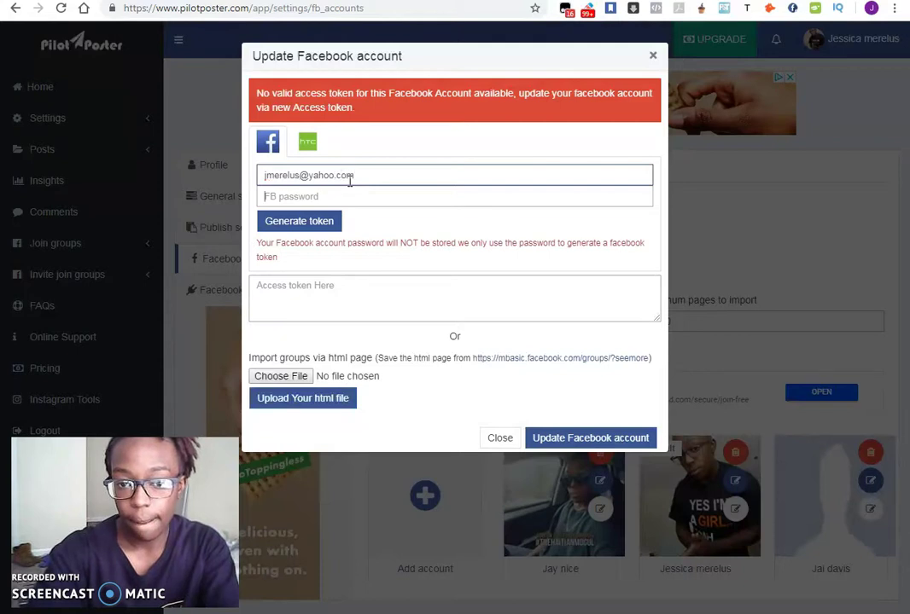
{"action": "key", "text": "Tab"}
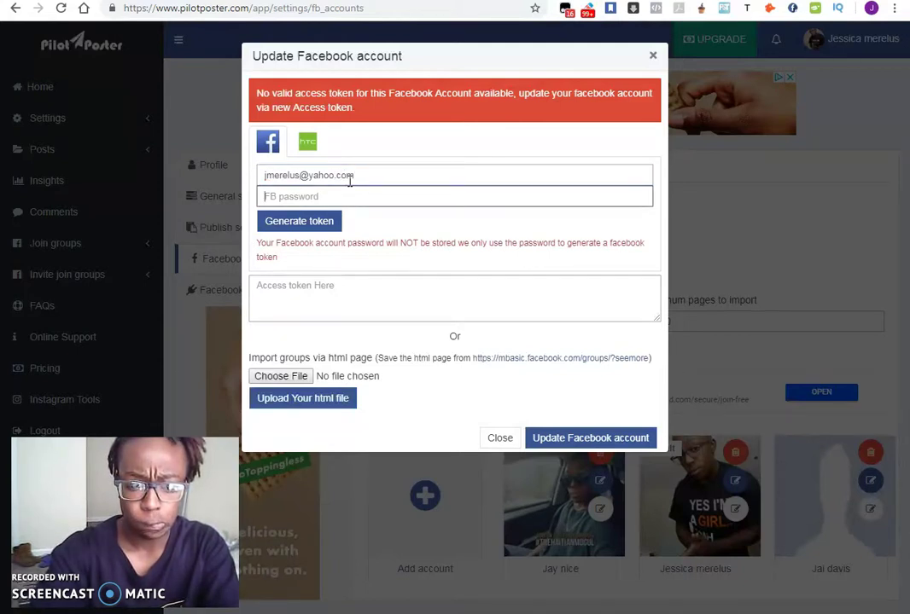
{"action": "type", "text": "•"}
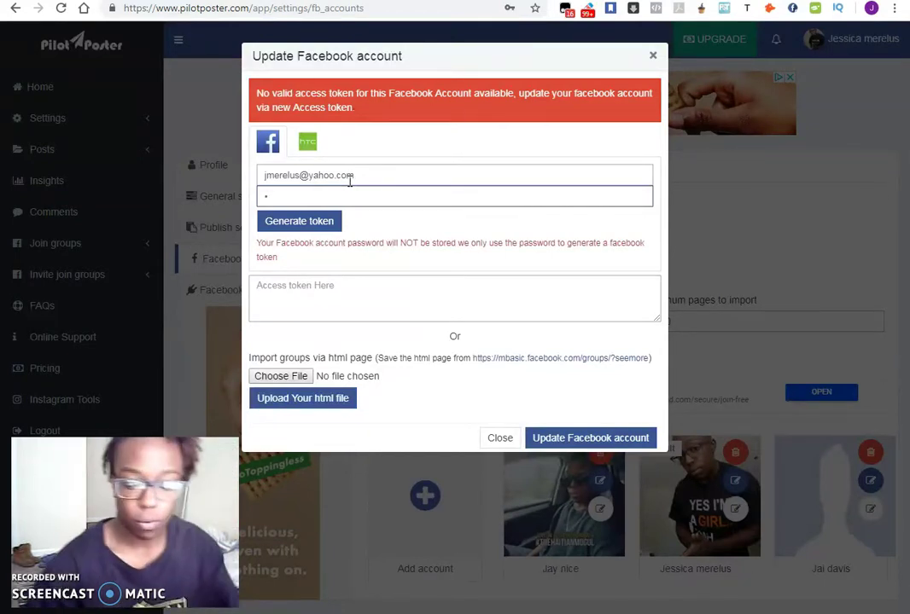
{"action": "key", "text": "BackSpace"}
{"action": "type", "text": "••••••••••"}
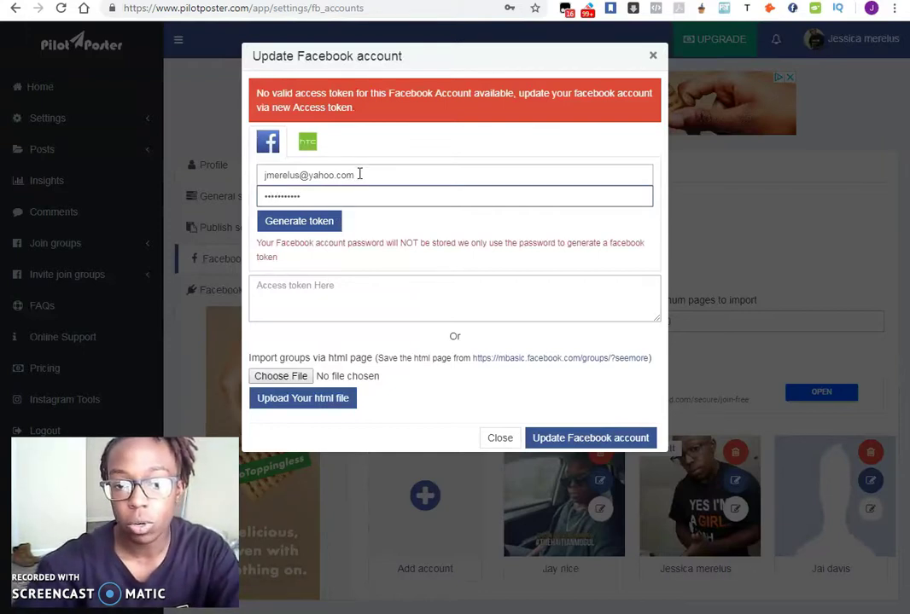
{"action": "left_click", "coordinate": [315, 223]}
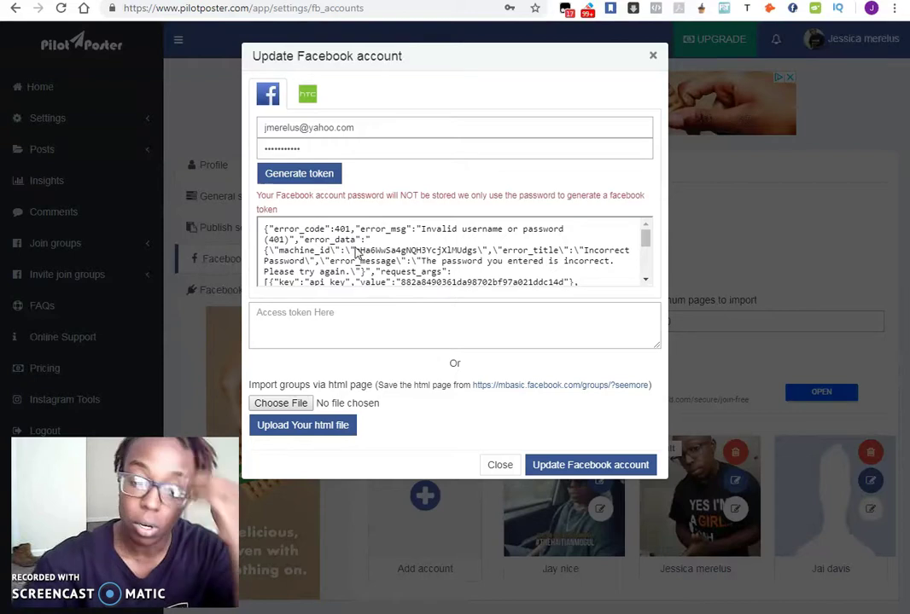
- Paste the token response into the Access token box and submit the account update
{"action": "left_click", "coordinate": [341, 250]}
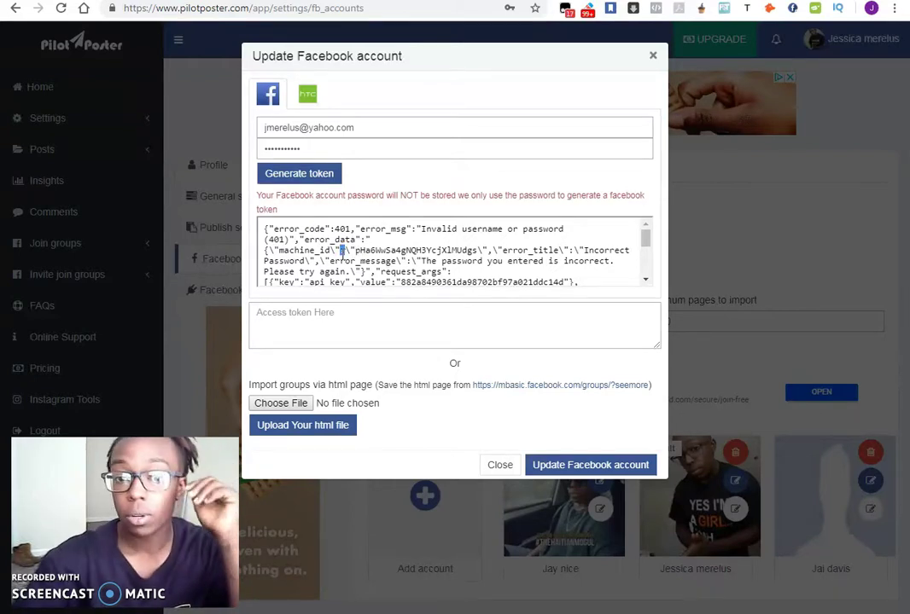
{"action": "key", "text": "ctrl+a"}
{"action": "key", "text": "ctrl+c"}
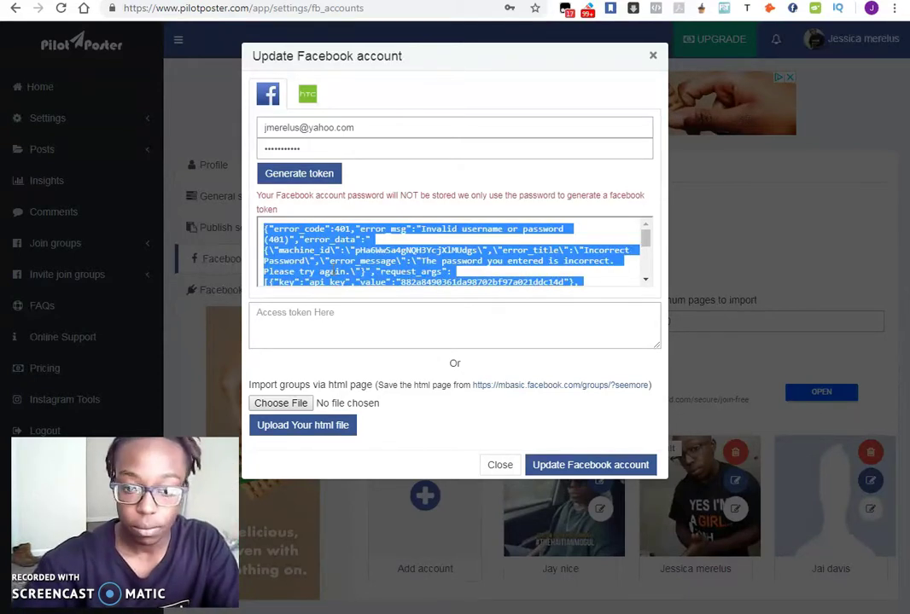
{"action": "left_click", "coordinate": [338, 316]}
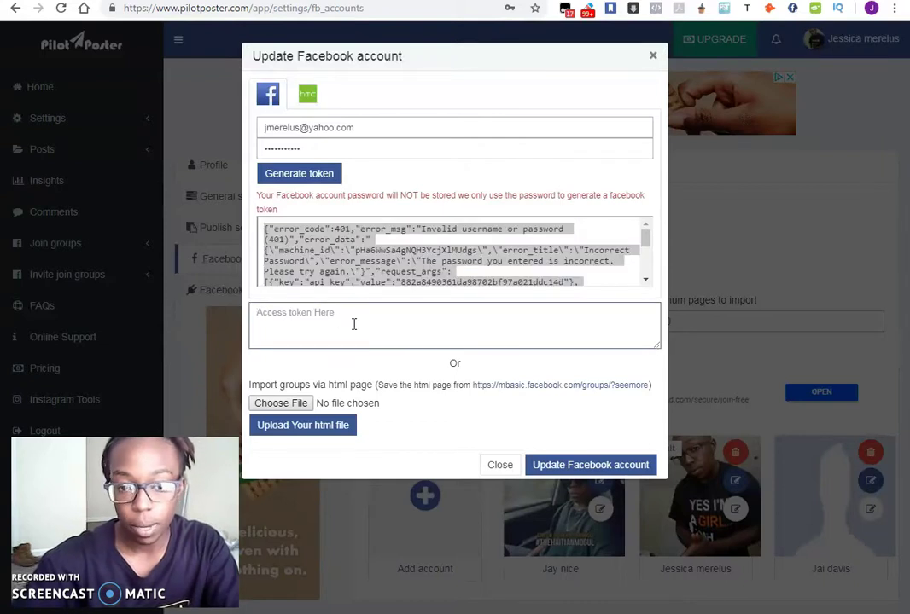
{"action": "key", "text": "ctrl+v"}
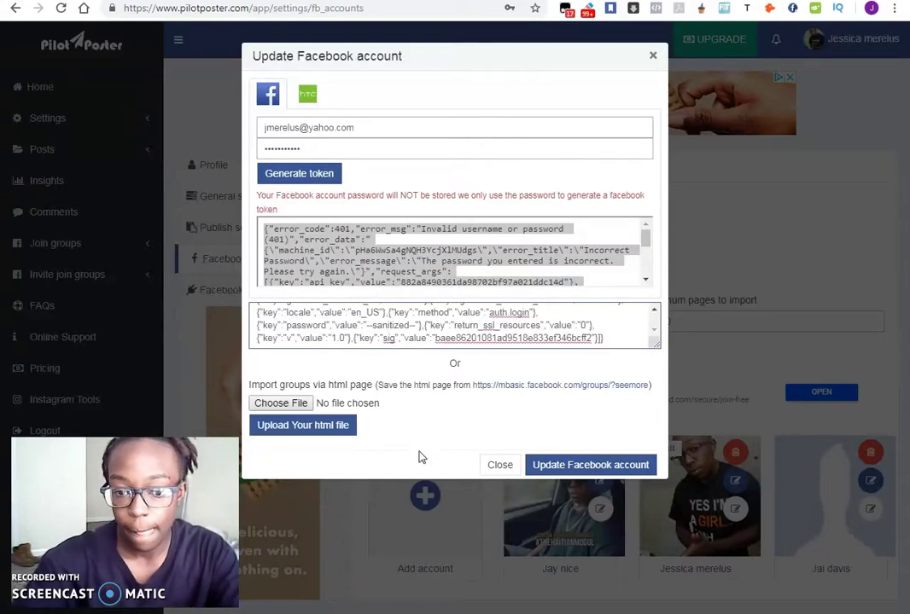
{"action": "left_click", "coordinate": [602, 465]}
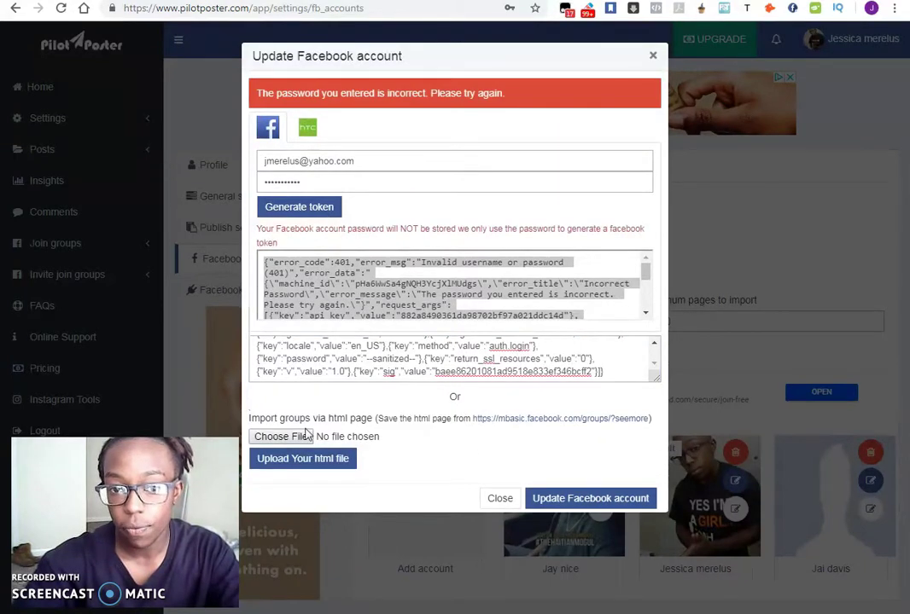
- Retype the Facebook password and retry the account update twice
{"action": "double_click", "coordinate": [275, 177]}
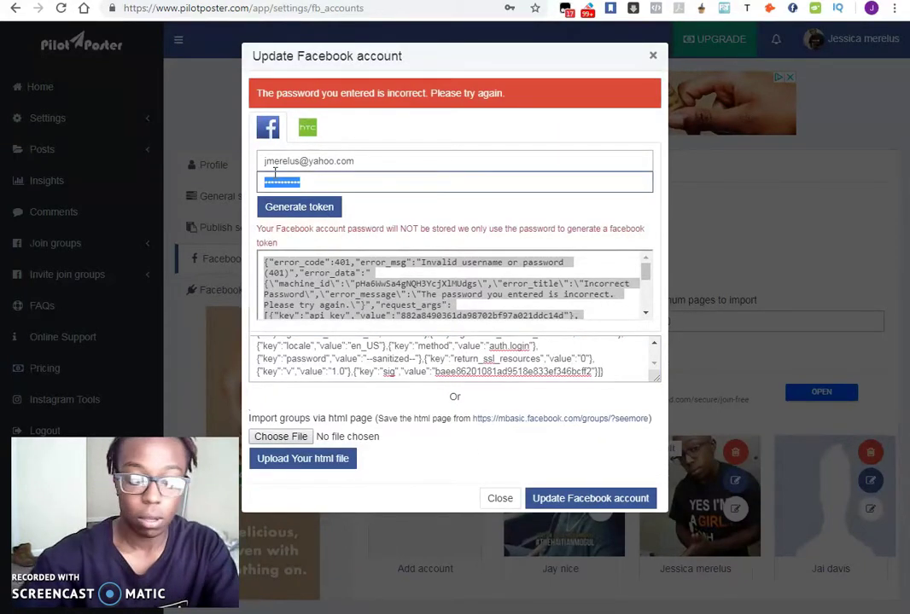
{"action": "type", "text": "j••••••••••"}
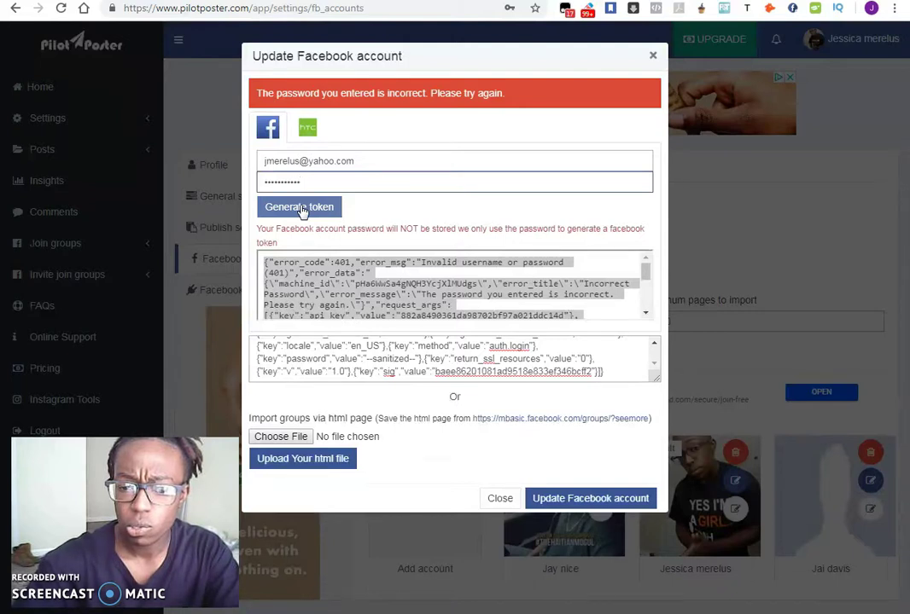
{"action": "left_click", "coordinate": [632, 500]}
{"action": "left_click_drag", "start_coordinate": [311, 183], "coordinate": [219, 150]}
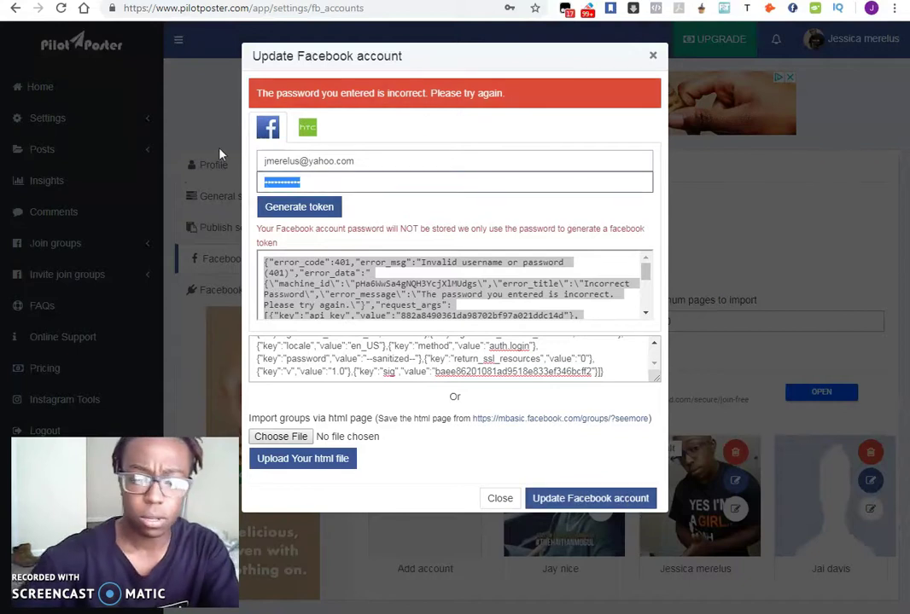
{"action": "type", "text": "•••••••••••••"}
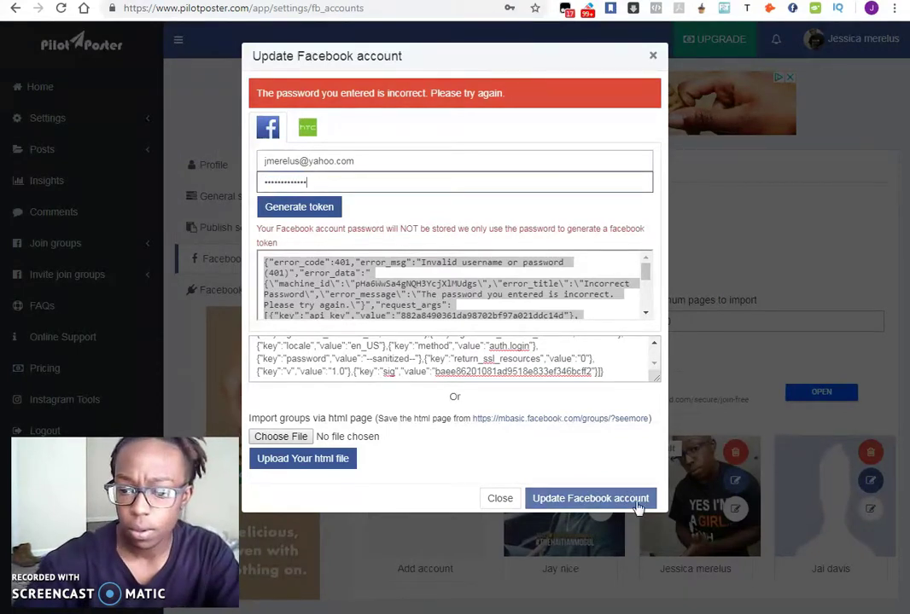
{"action": "left_click", "coordinate": [635, 502]}
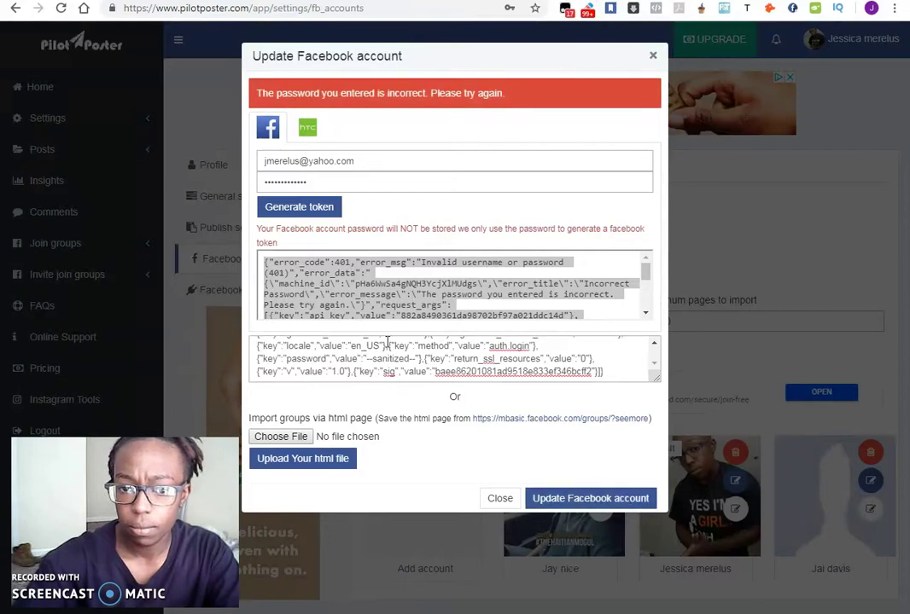
- Correct the password again and generate a new session_key/access_token response
{"action": "left_click_drag", "start_coordinate": [309, 183], "coordinate": [256, 186]}
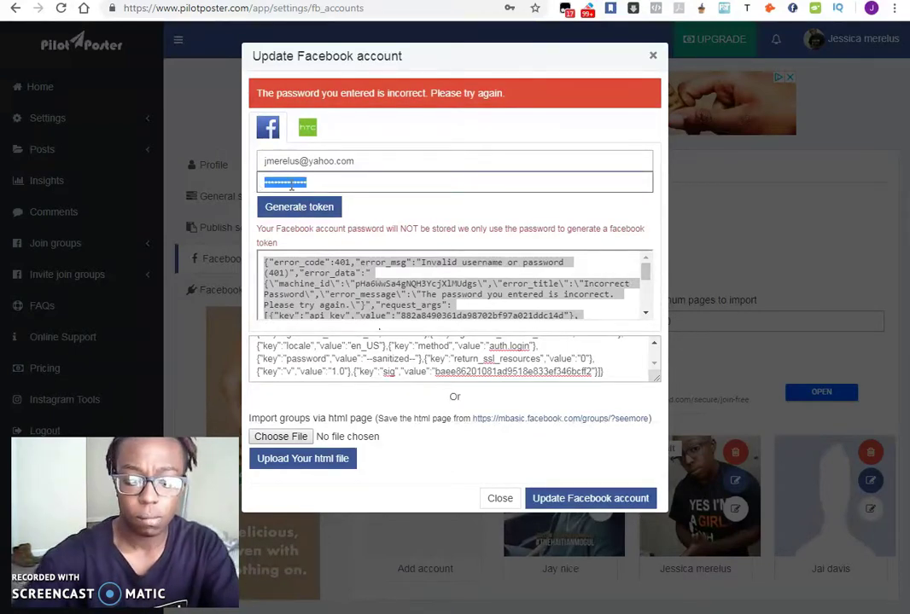
{"action": "type", "text": "••••"}
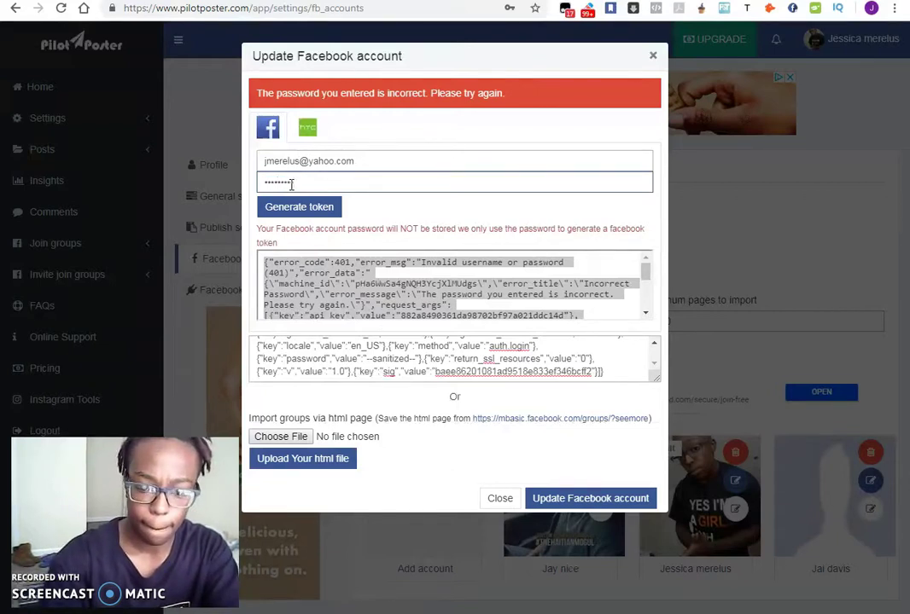
{"action": "double_click", "coordinate": [291, 184]}
{"action": "type", "text": "••••"}
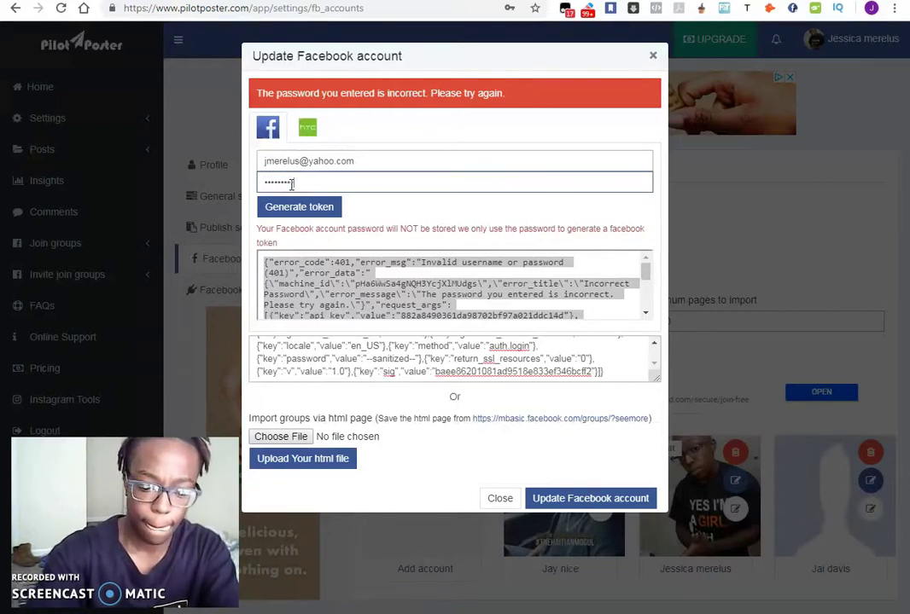
{"action": "left_click", "coordinate": [296, 207]}
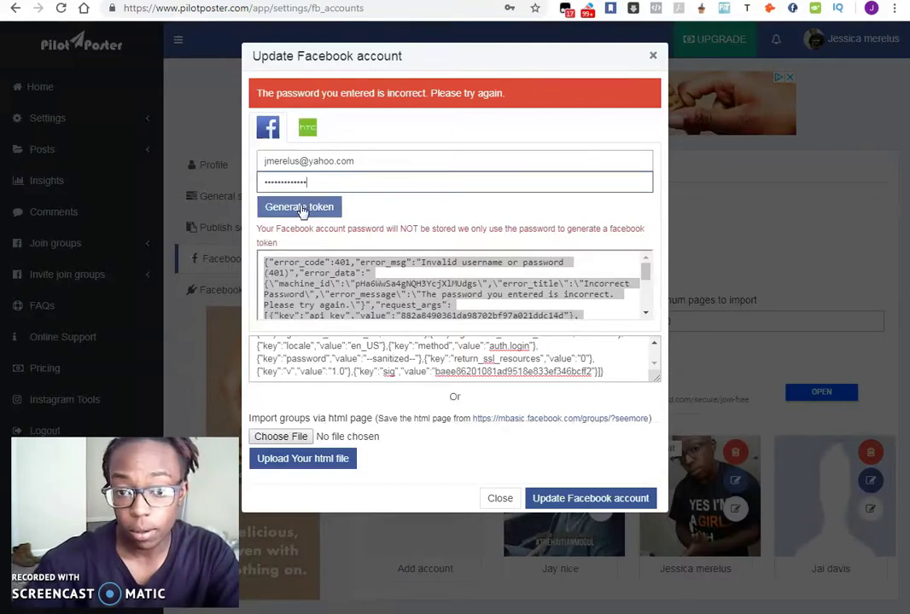
- Select the new token response and empty the old Access token box
{"action": "triple_click", "coordinate": [372, 268]}
{"action": "left_click", "coordinate": [411, 322]}
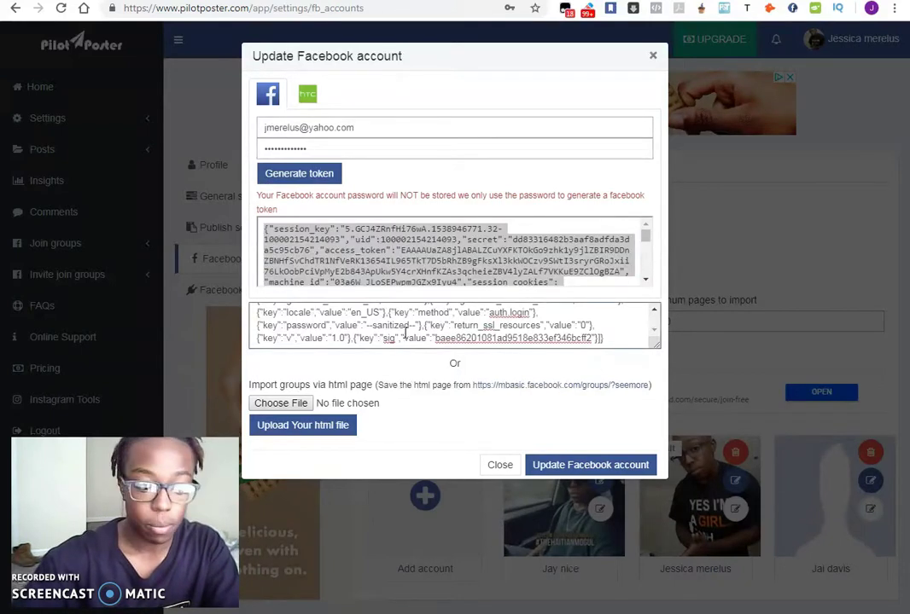
{"action": "key", "text": "ctrl+a"}
{"action": "key", "text": "Delete"}
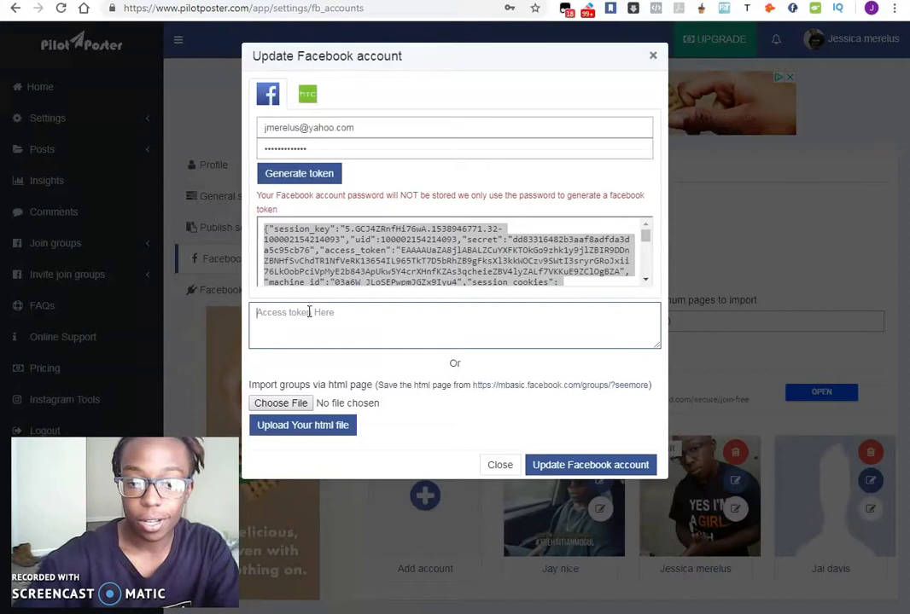
- Submit the pasted token response, then open mbasic.facebook.com/groups in a new tab
{"action": "key", "text": "ctrl+v"}
{"action": "left_click", "coordinate": [569, 465]}
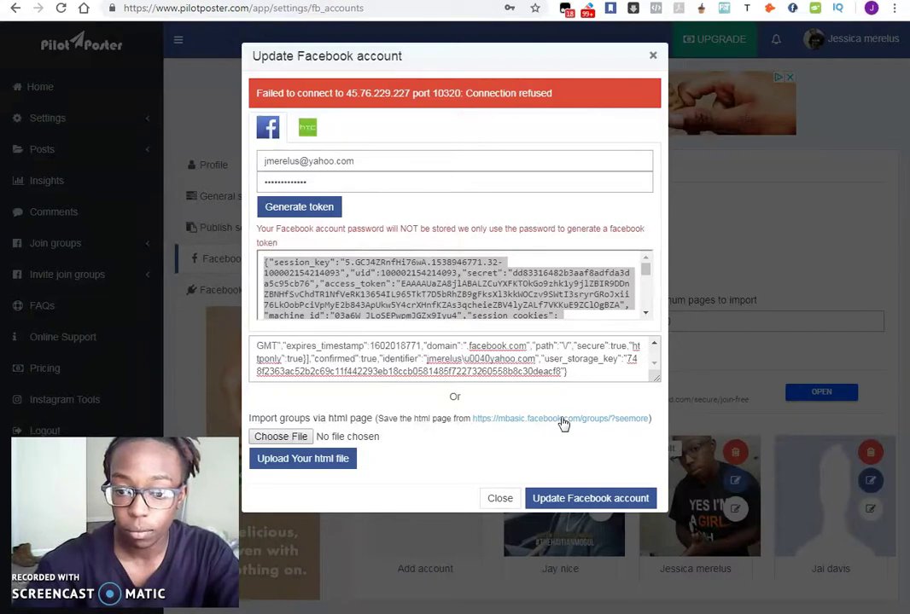
{"action": "right_click", "coordinate": [560, 424]}
{"action": "left_click", "coordinate": [603, 429]}
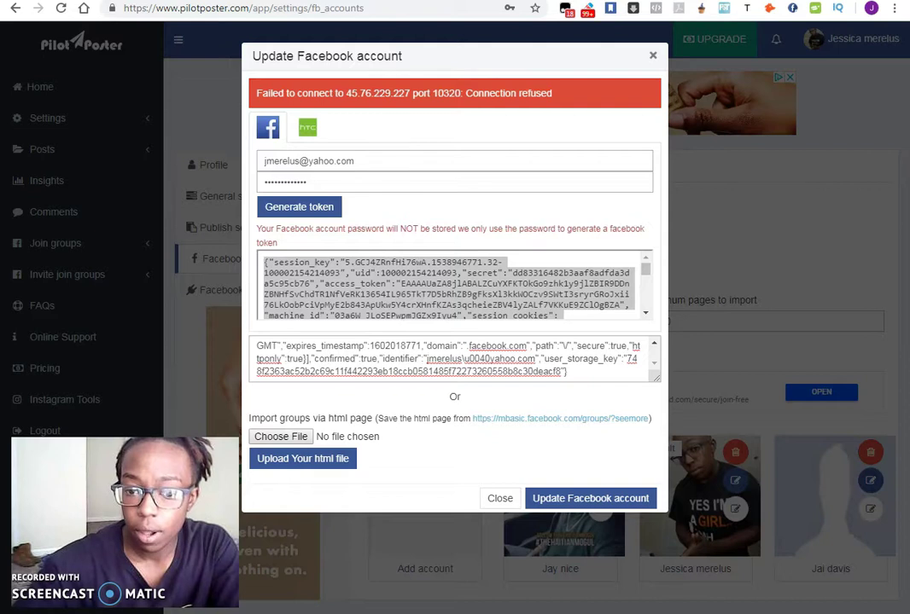
- Switch to the mbasic groups page and bring up its Save As dialog
{"action": "left_click", "coordinate": [559, 418]}
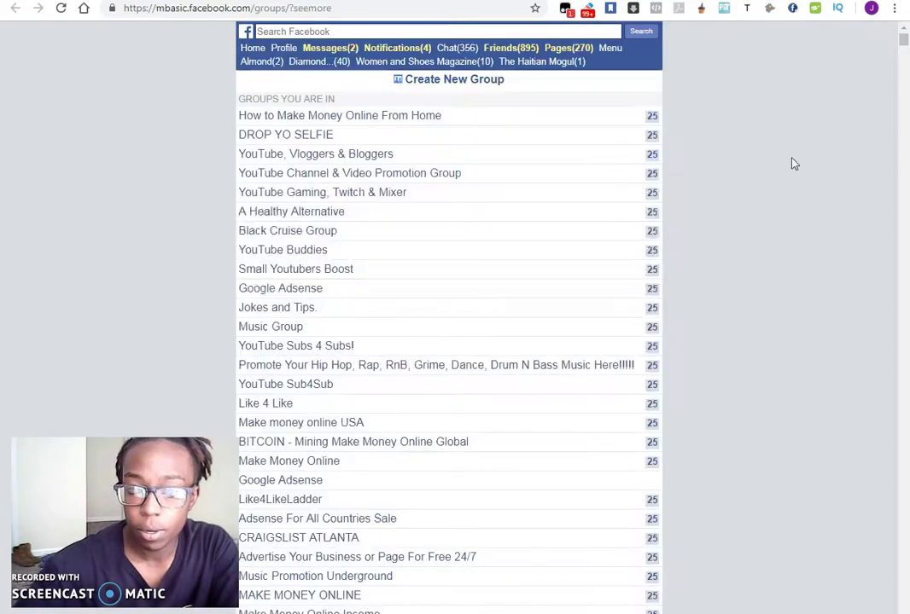
{"action": "right_click", "coordinate": [741, 201]}
{"action": "left_click", "coordinate": [749, 273]}
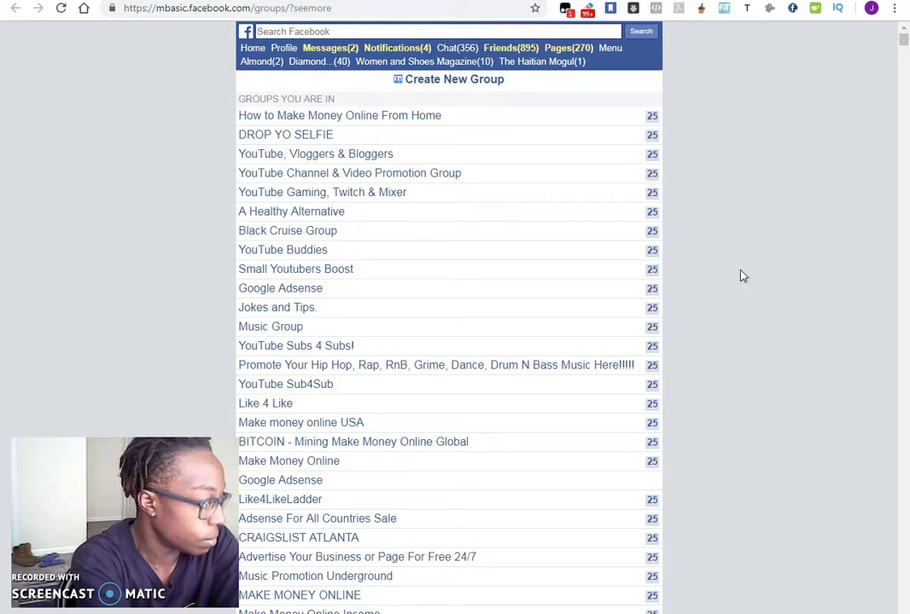
{"action": "key", "text": "ctrl+s"}
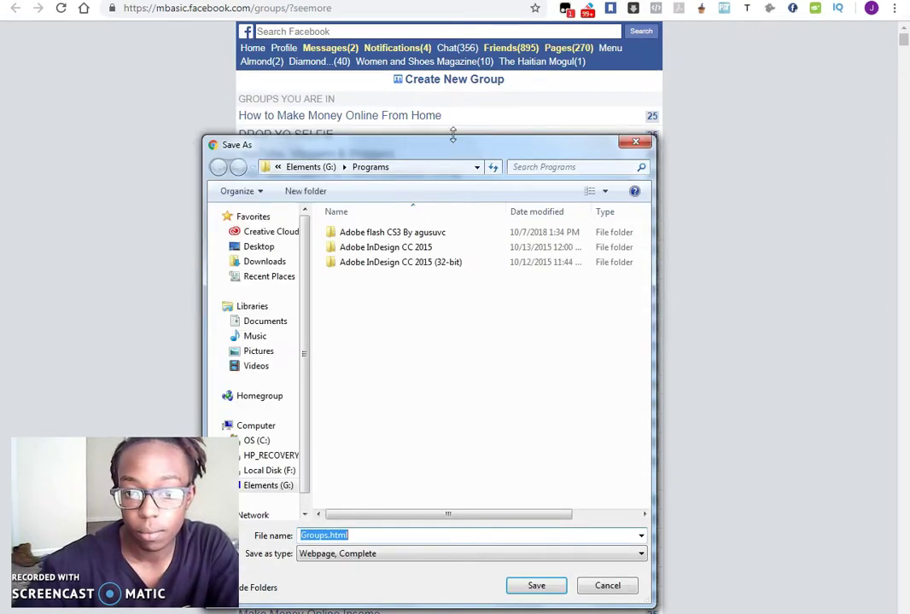
- Save the groups page to the Desktop as Groups.html
{"action": "left_click_drag", "start_coordinate": [450, 142], "coordinate": [554, 174]}
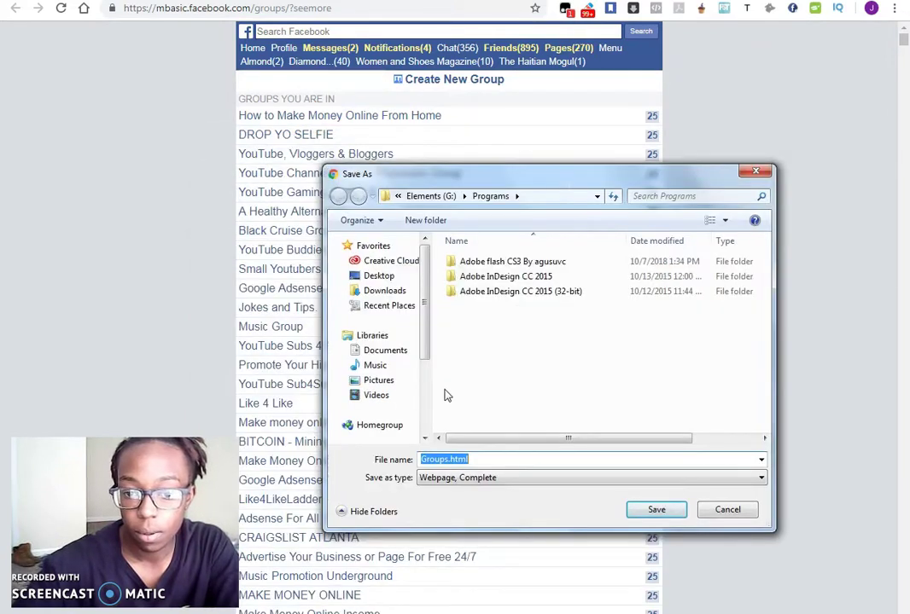
{"action": "scroll", "coordinate": [393, 367], "scroll_direction": "down", "scroll_amount": 3}
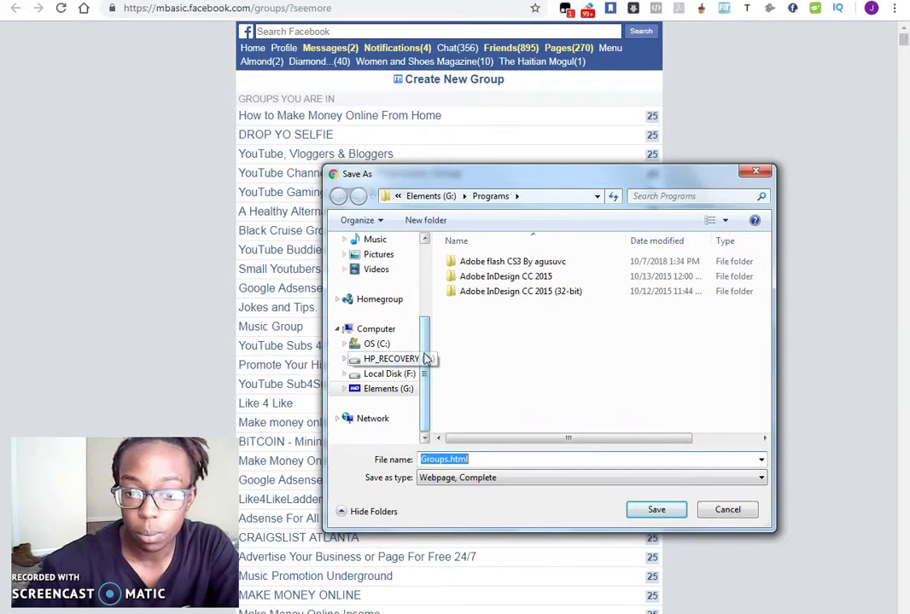
{"action": "scroll", "coordinate": [410, 342], "scroll_direction": "up", "scroll_amount": 3}
{"action": "left_click", "coordinate": [379, 276]}
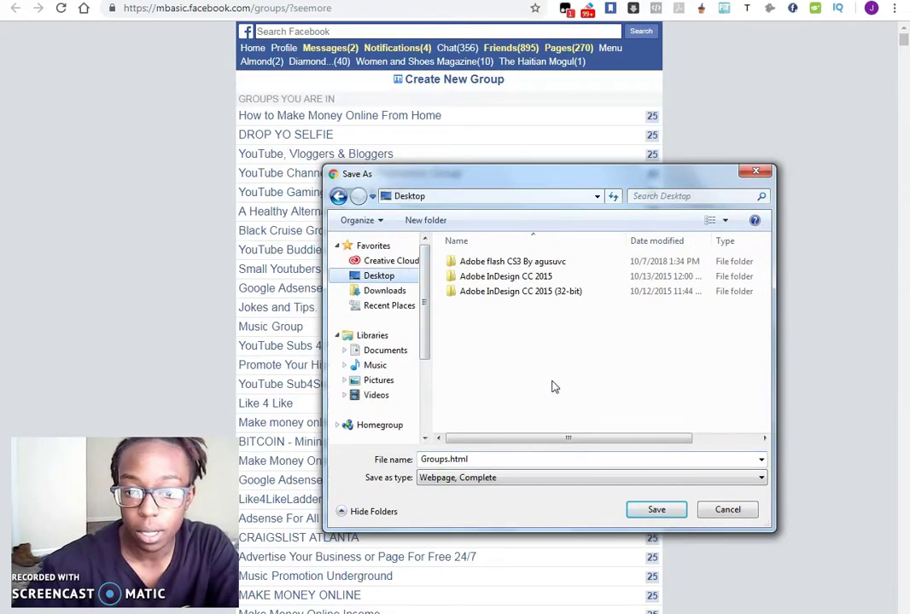
{"action": "left_click", "coordinate": [379, 276]}
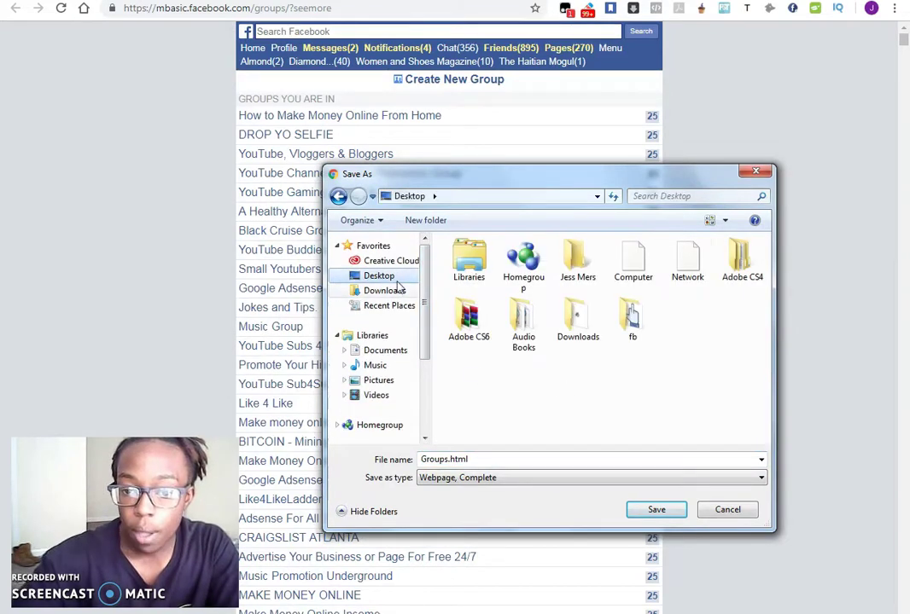
{"action": "left_click", "coordinate": [656, 510]}
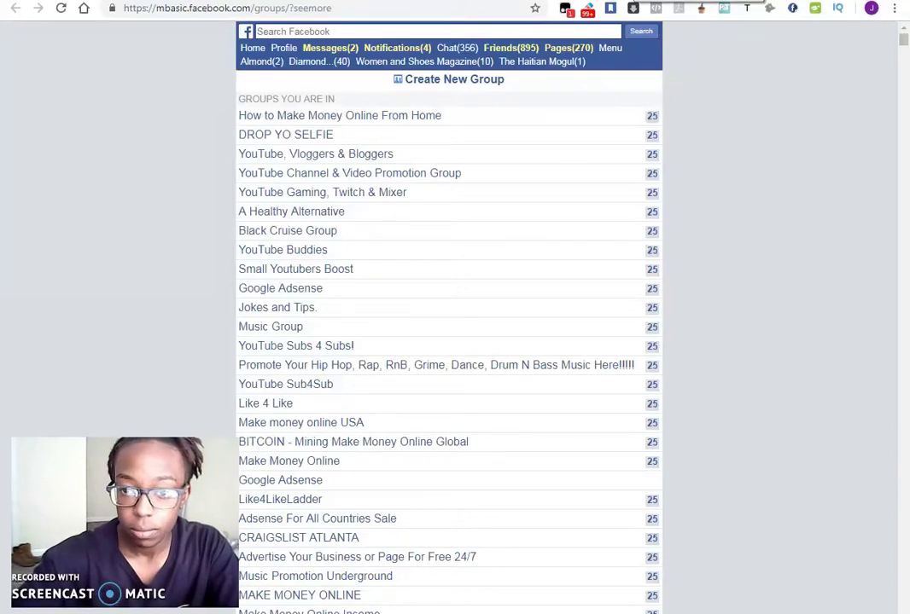
{"action": "key", "text": "alt+Tab"}
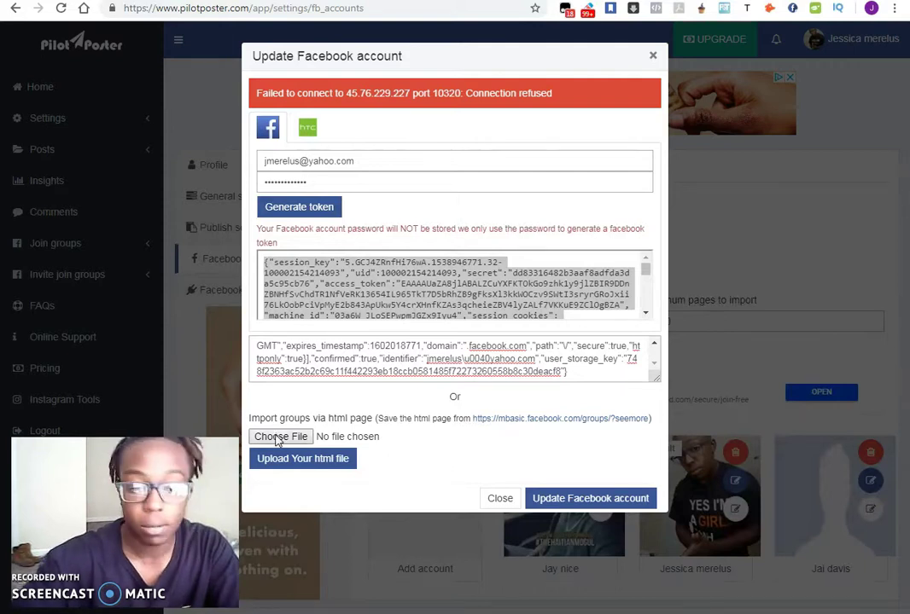
- Browse the Desktop for a groups HTML file to import, then cancel the file picker
{"action": "left_click", "coordinate": [279, 437]}
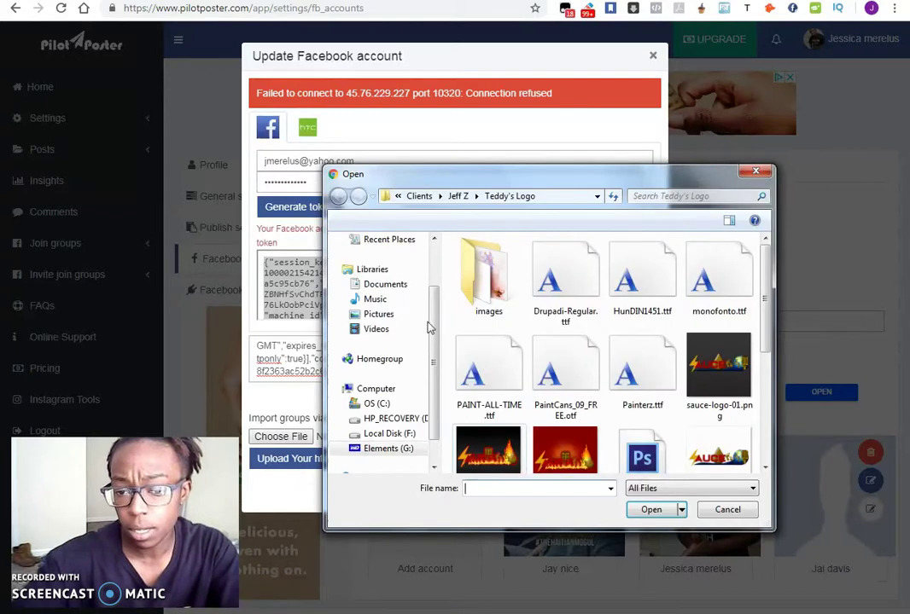
{"action": "scroll", "coordinate": [434, 329], "scroll_direction": "up", "scroll_amount": 2}
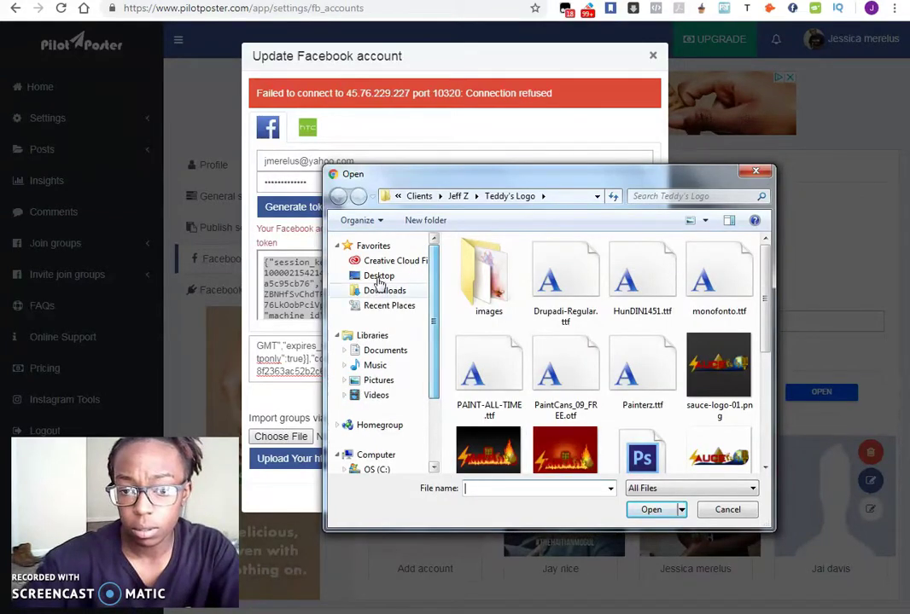
{"action": "left_click", "coordinate": [378, 276]}
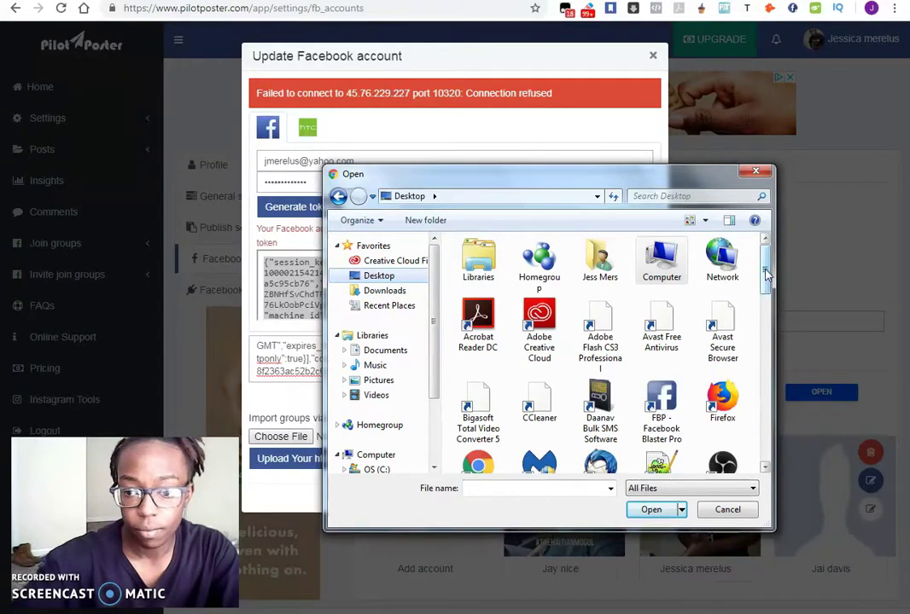
{"action": "left_click_drag", "start_coordinate": [765, 273], "coordinate": [739, 270]}
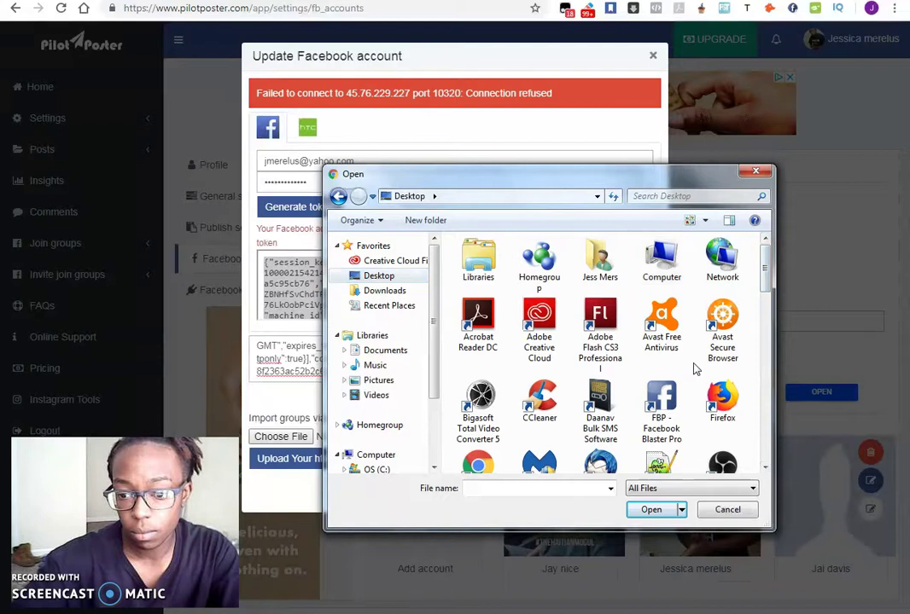
{"action": "scroll", "coordinate": [695, 368], "scroll_direction": "down", "scroll_amount": 3}
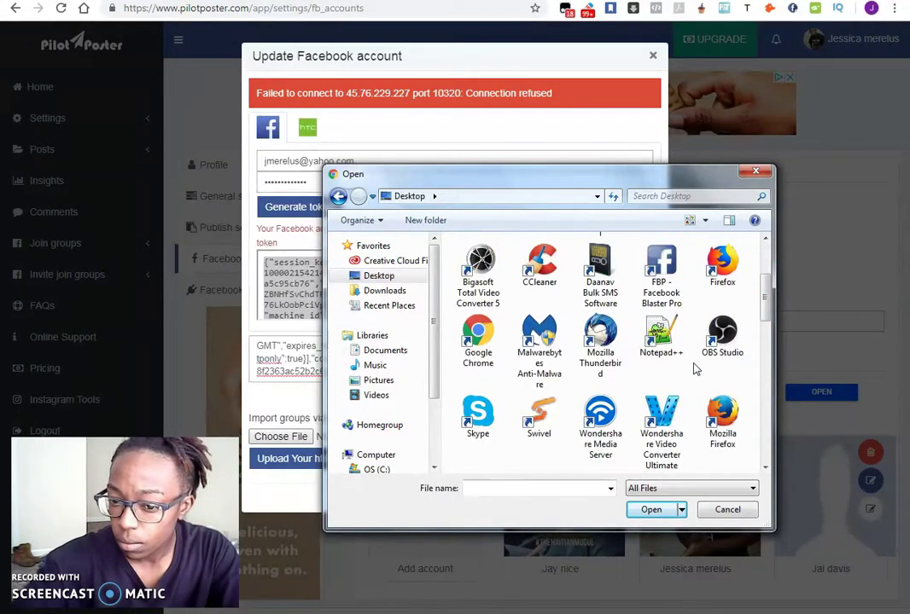
{"action": "scroll", "coordinate": [696, 368], "scroll_direction": "down", "scroll_amount": 3}
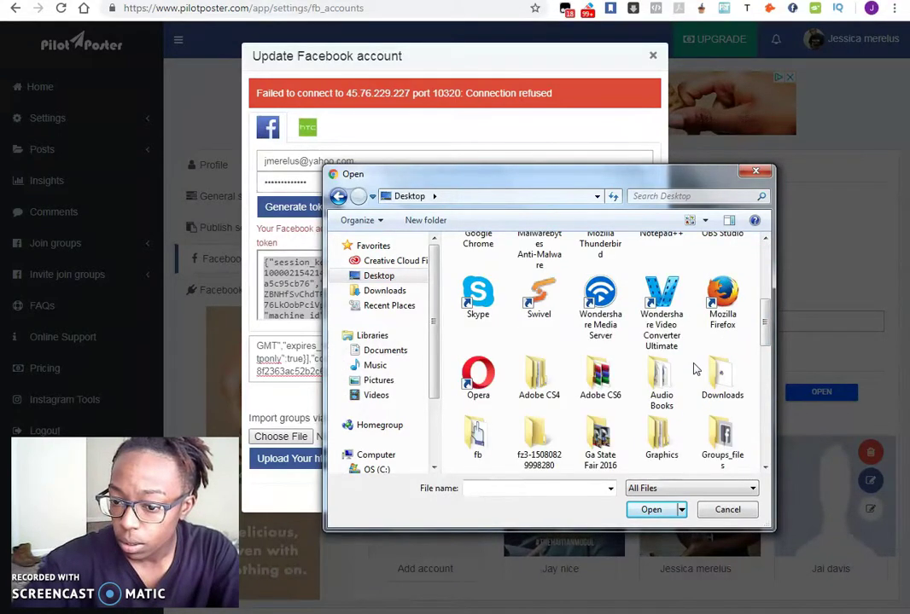
{"action": "scroll", "coordinate": [717, 418], "scroll_direction": "down", "scroll_amount": 5}
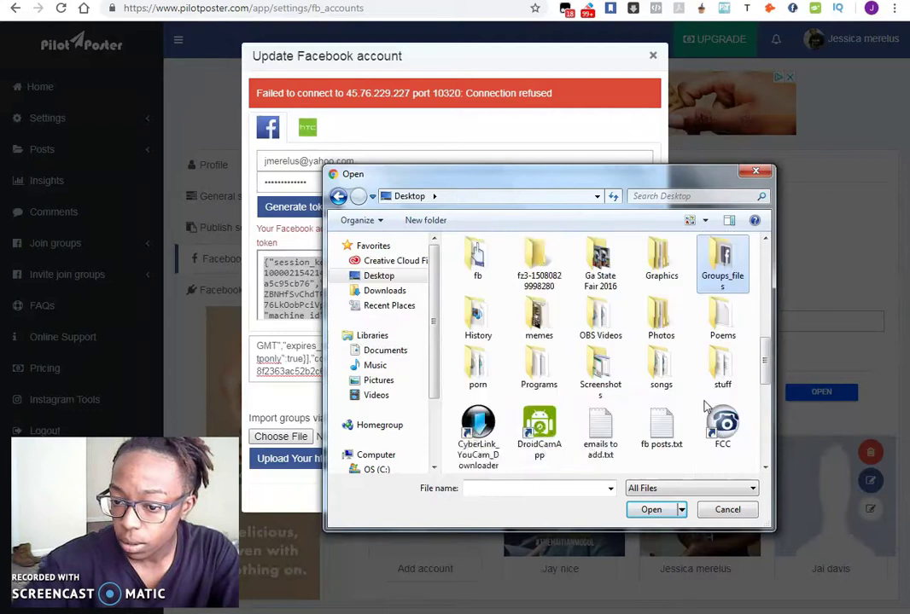
{"action": "left_click", "coordinate": [727, 509]}
- Move Groups.html from the Desktop to the Recycle Bin, then start saving the groups page again
{"action": "left_click", "coordinate": [574, 422]}
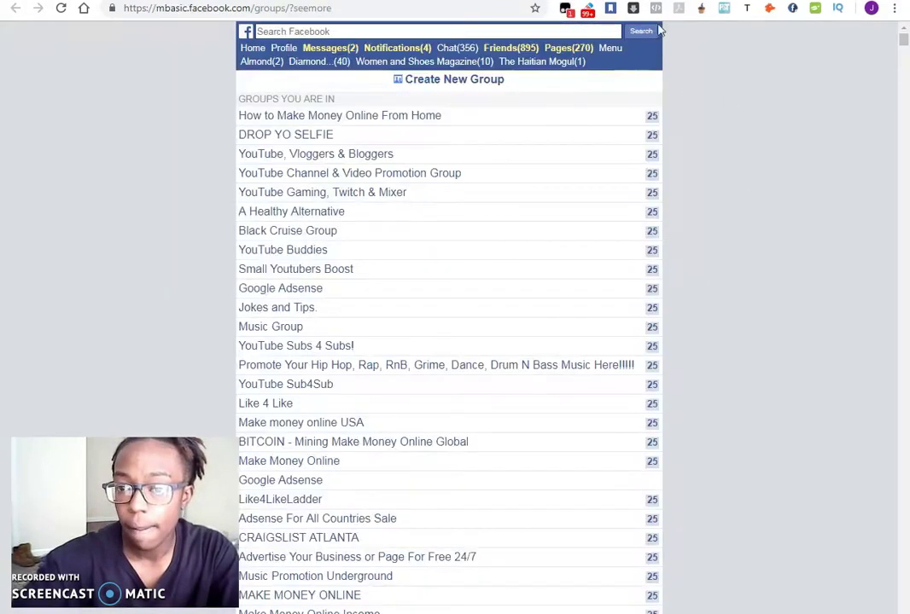
{"action": "key", "text": "super+d"}
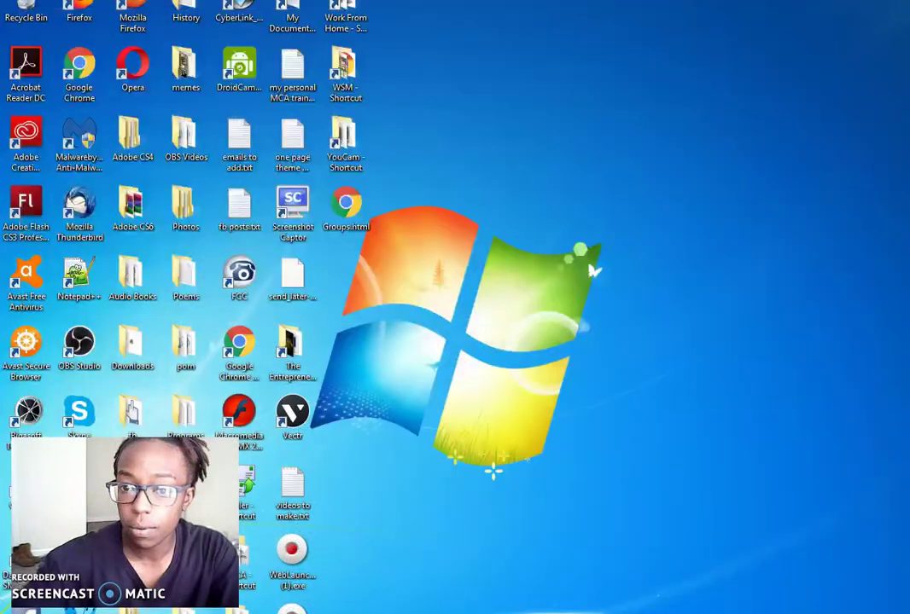
{"action": "left_click", "coordinate": [344, 204]}
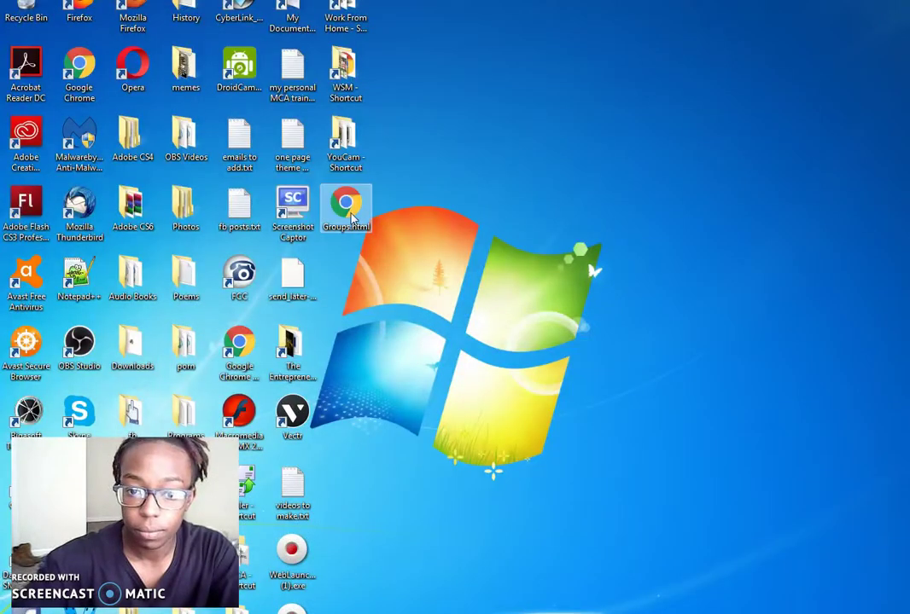
{"action": "left_click", "coordinate": [487, 278]}
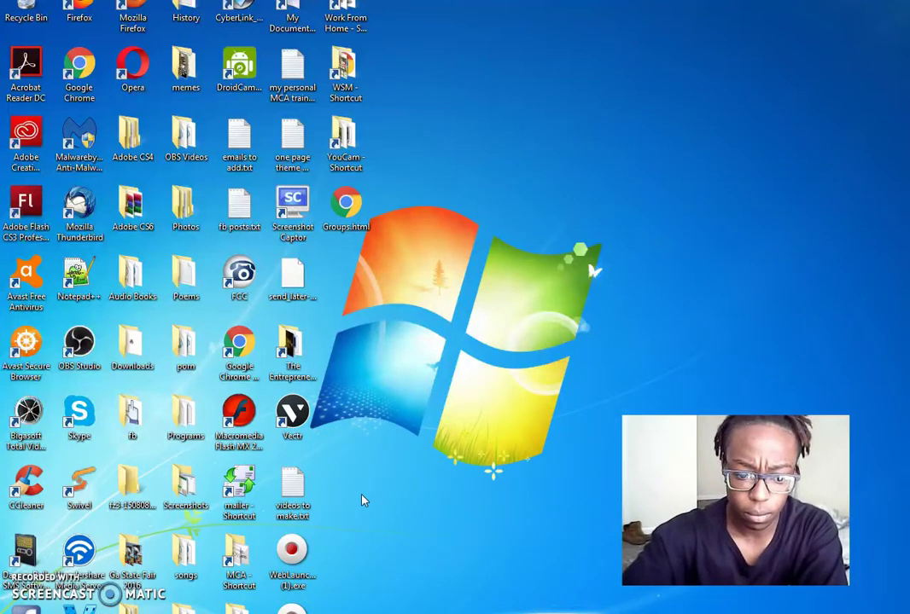
{"action": "left_click", "coordinate": [345, 209]}
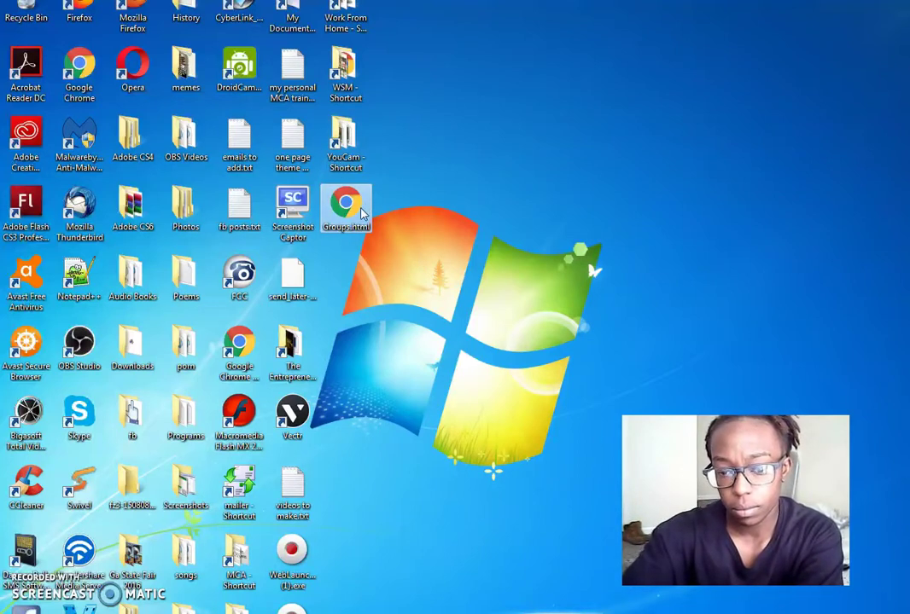
{"action": "key", "text": "Delete"}
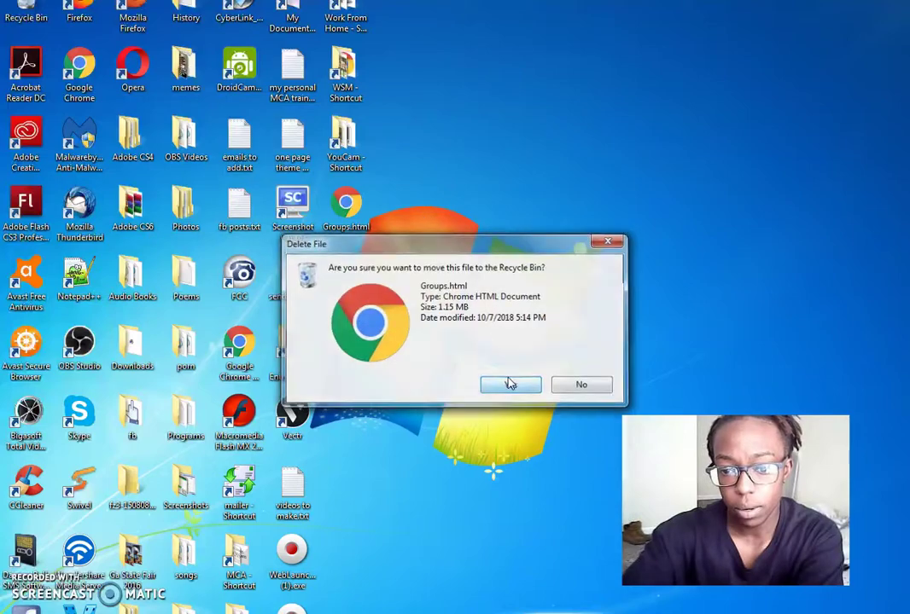
{"action": "left_click", "coordinate": [509, 384]}
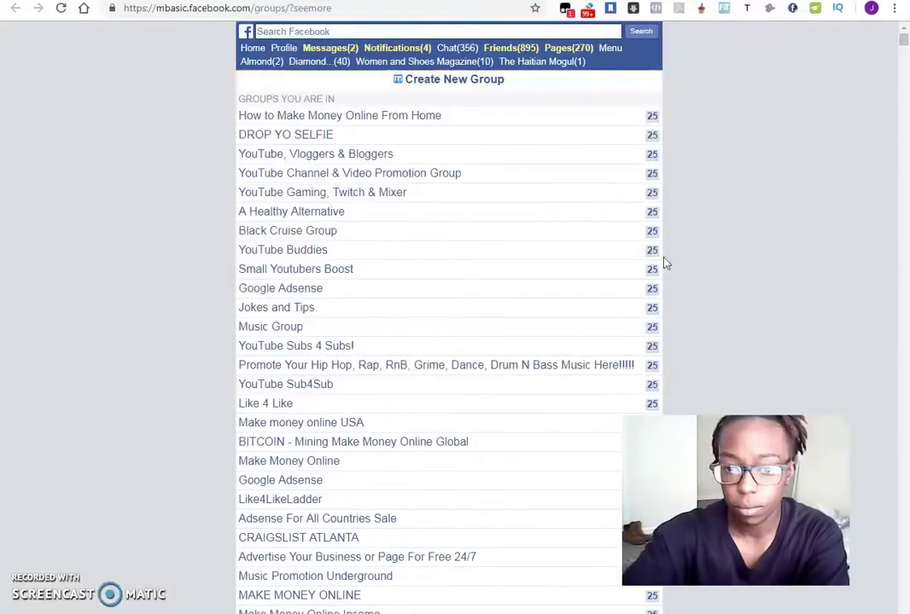
{"action": "right_click", "coordinate": [777, 163]}
{"action": "left_click", "coordinate": [759, 227]}
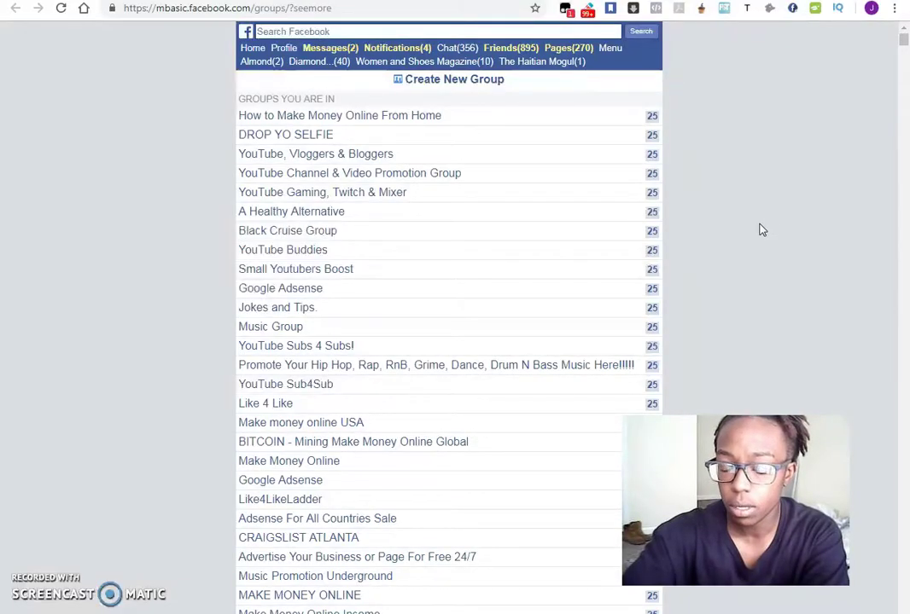
- Save the mbasic groups page to the Desktop as Groups.html with type Webpage, HTML Only
{"action": "left_click_drag", "start_coordinate": [538, 181], "coordinate": [290, 96]}
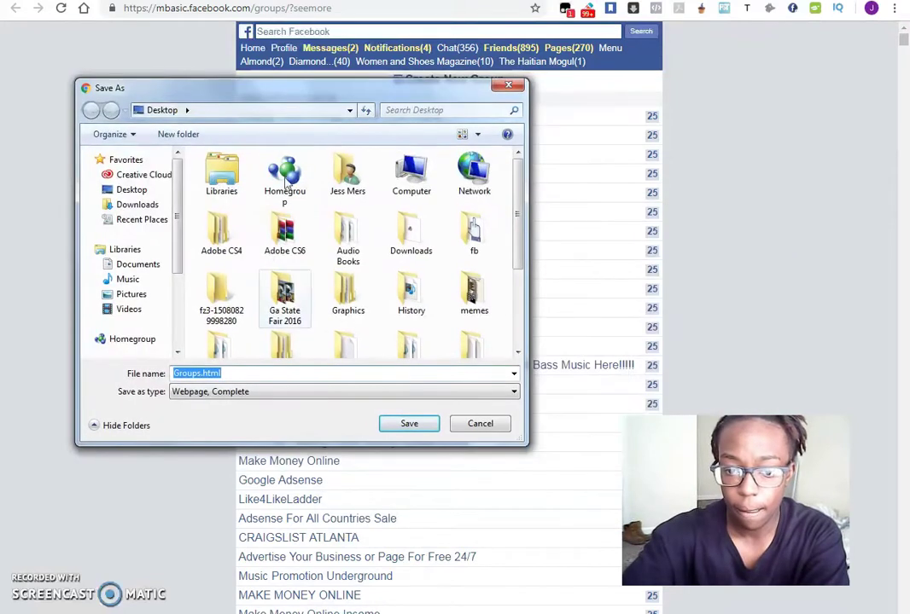
{"action": "left_click", "coordinate": [274, 391]}
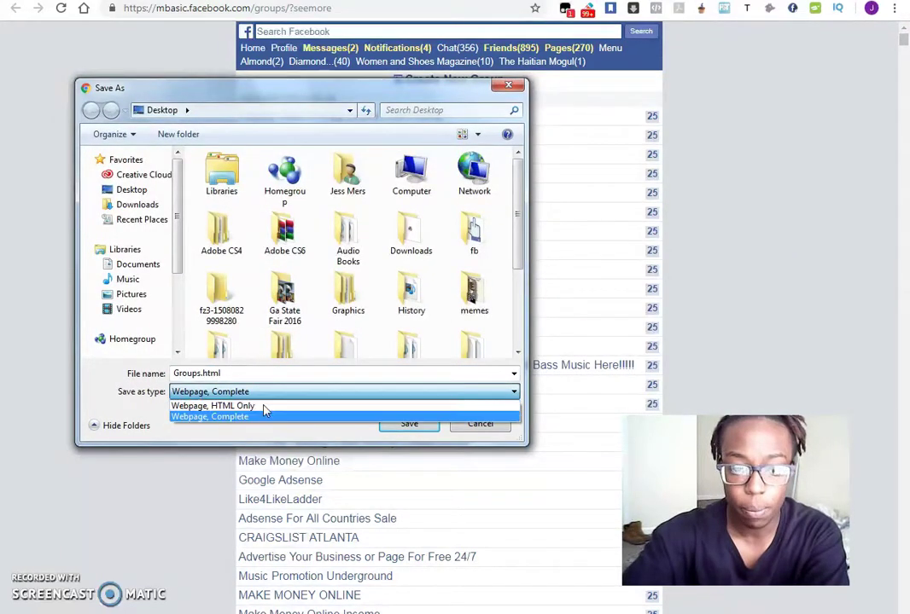
{"action": "left_click", "coordinate": [263, 407]}
{"action": "left_click", "coordinate": [246, 372]}
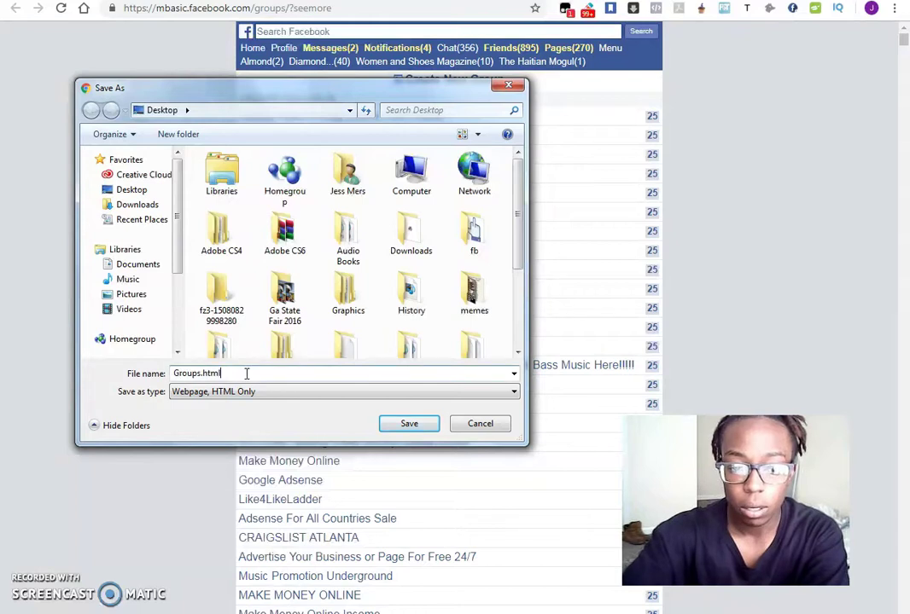
{"action": "left_click", "coordinate": [415, 424]}
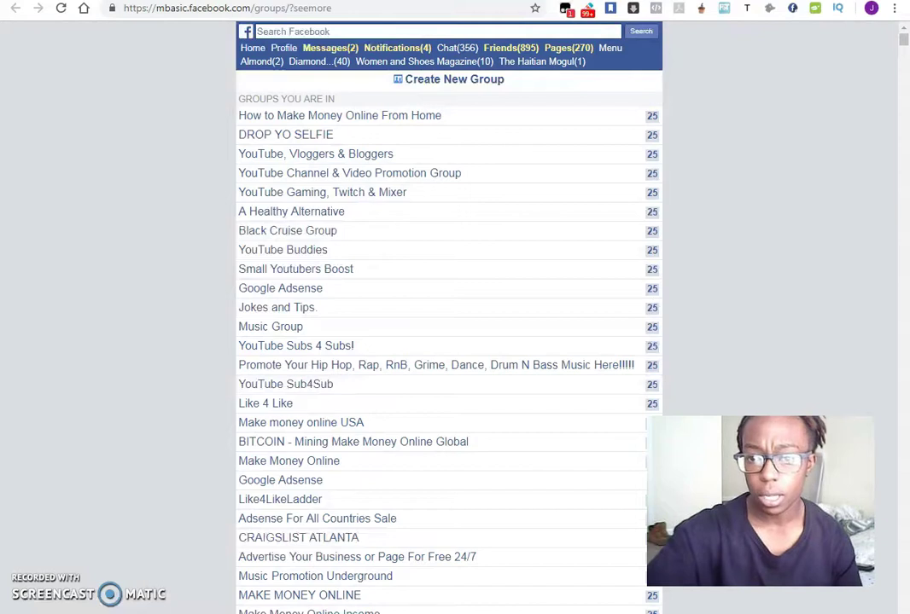
{"action": "key", "text": "ctrl+Tab"}
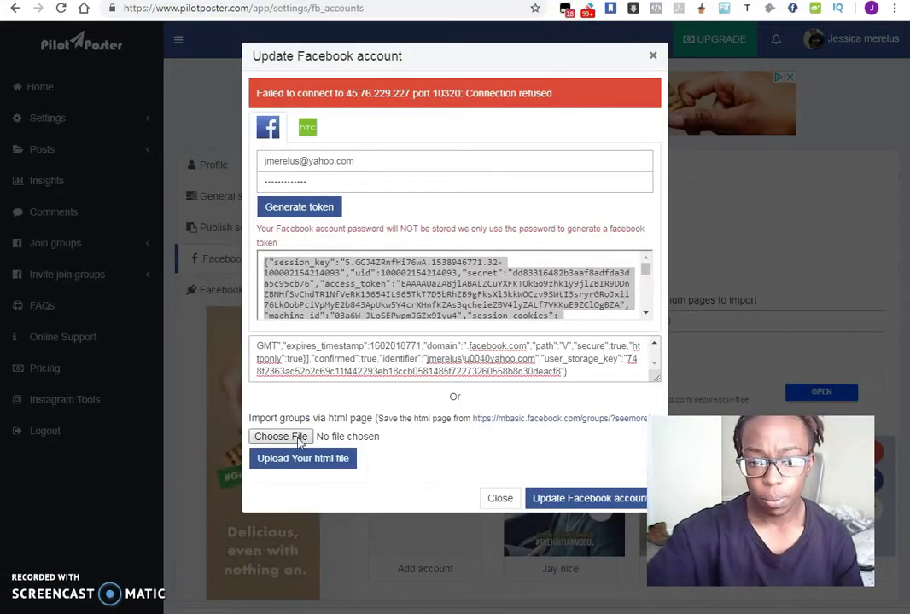
{"action": "left_click", "coordinate": [281, 437]}
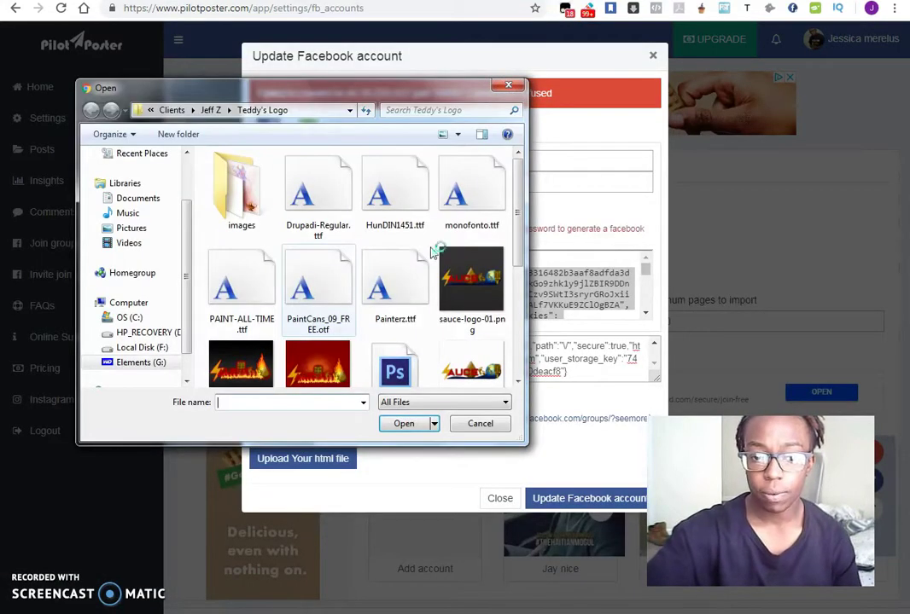
{"action": "scroll", "coordinate": [162, 213], "scroll_direction": "up", "scroll_amount": 2}
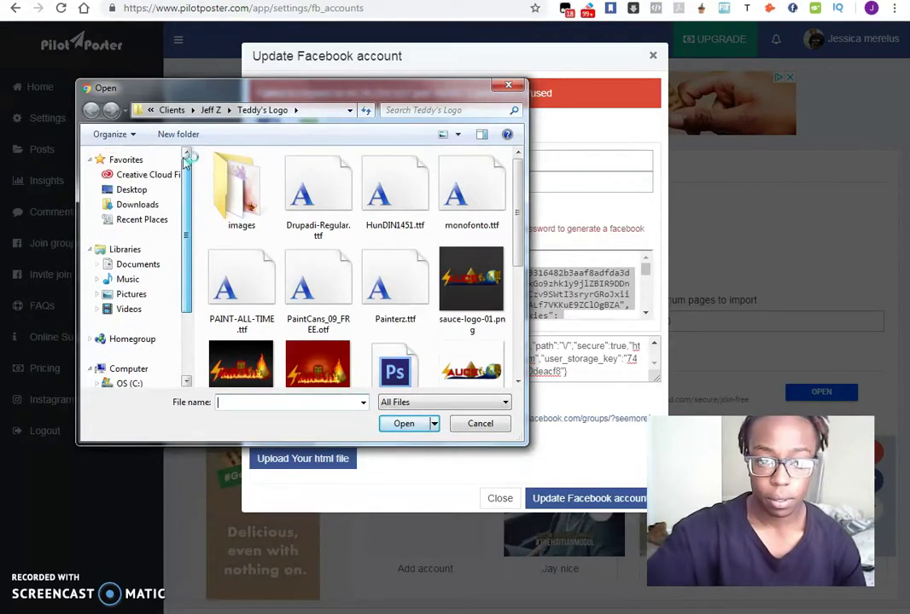
{"action": "left_click", "coordinate": [145, 192]}
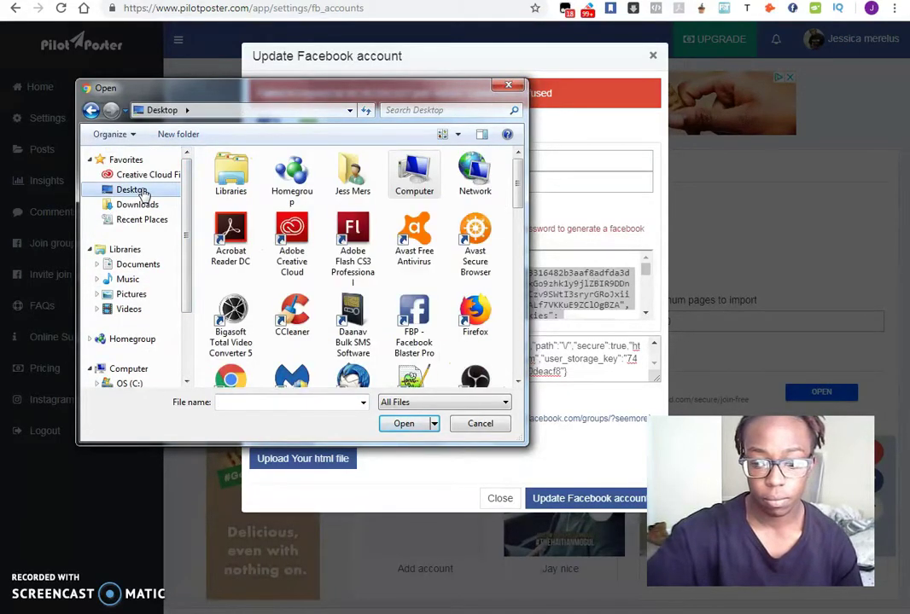
{"action": "left_click_drag", "start_coordinate": [520, 179], "coordinate": [512, 188]}
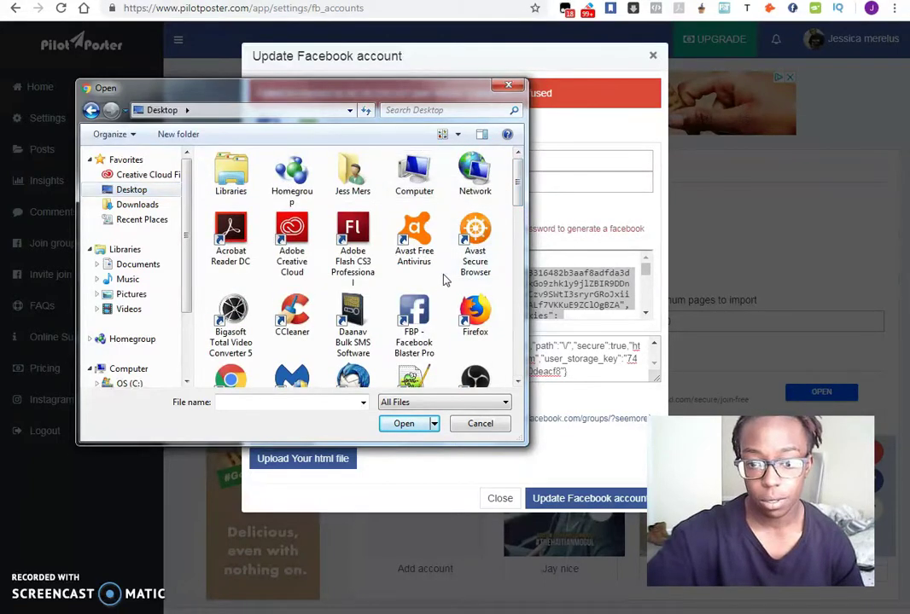
{"action": "scroll", "coordinate": [443, 279], "scroll_direction": "down", "scroll_amount": 2}
{"action": "scroll", "coordinate": [442, 280], "scroll_direction": "up", "scroll_amount": 2}
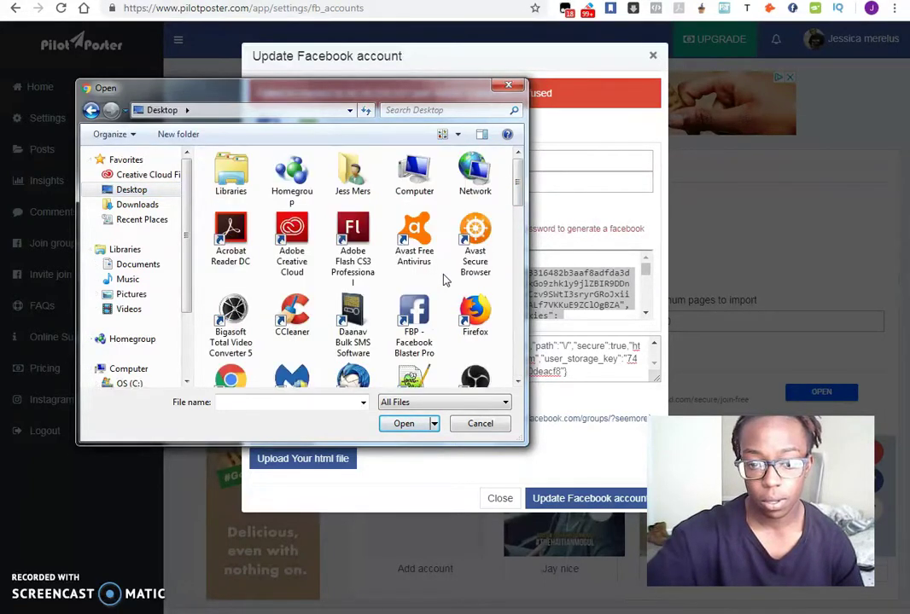
{"action": "left_click", "coordinate": [444, 402]}
{"action": "left_click", "coordinate": [338, 416]}
- Pick Groups.html from the Desktop and upload it to update the Facebook account
{"action": "left_click", "coordinate": [352, 401]}
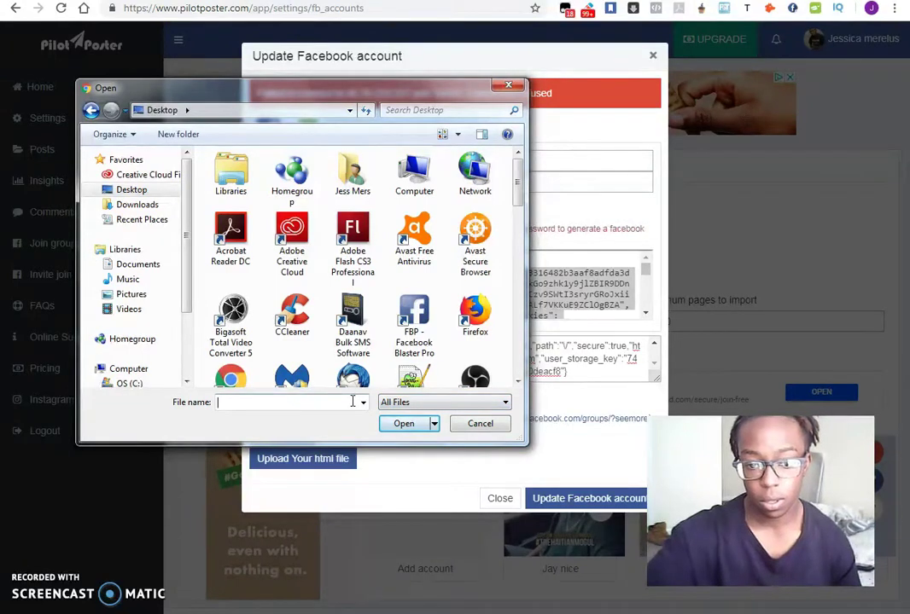
{"action": "type", "text": "gr"}
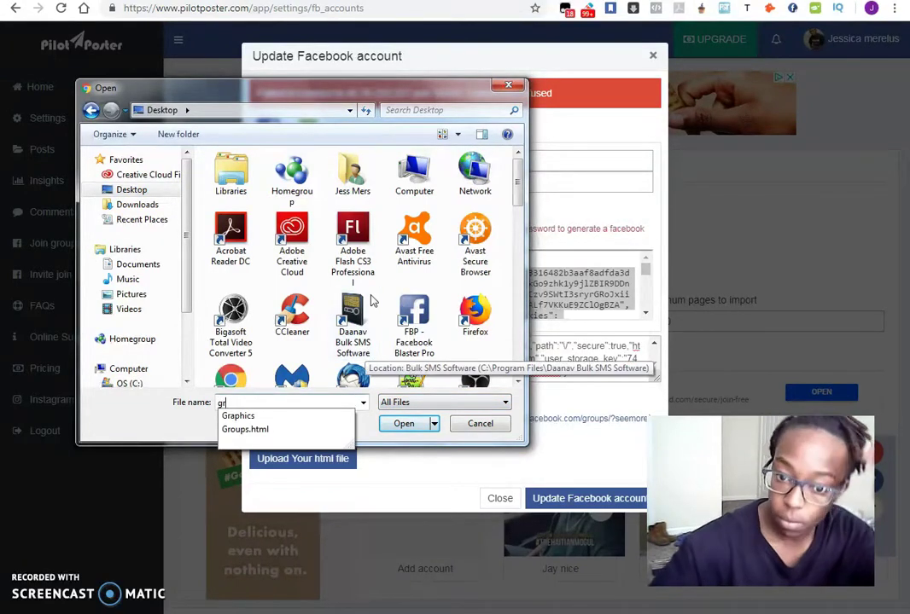
{"action": "left_click_drag", "start_coordinate": [517, 179], "coordinate": [516, 304]}
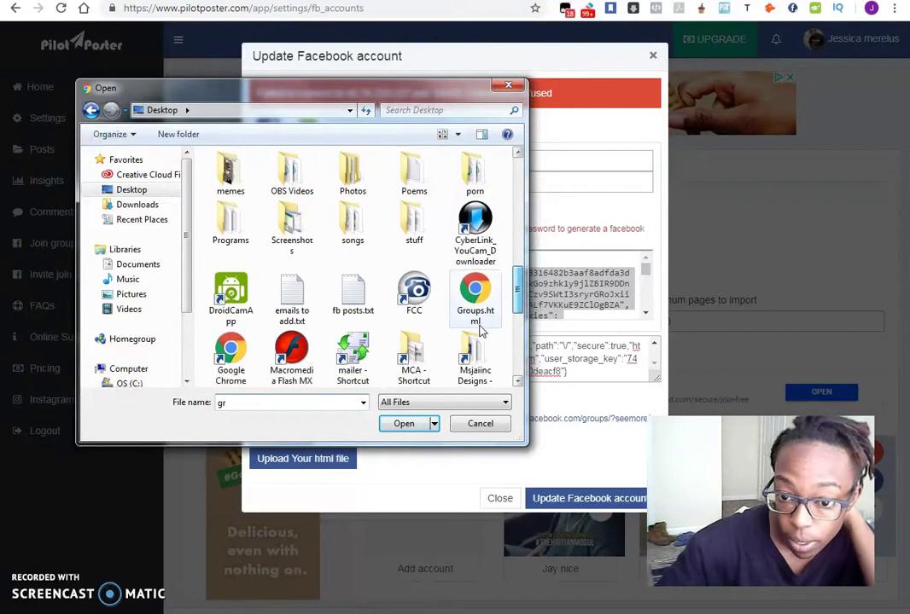
{"action": "left_click", "coordinate": [474, 295]}
{"action": "double_click", "coordinate": [474, 294]}
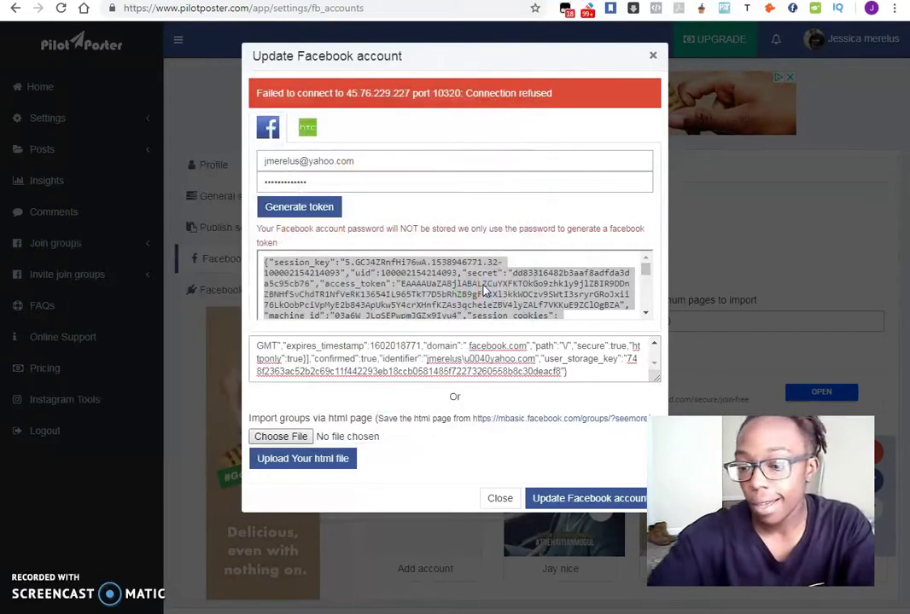
{"action": "left_click", "coordinate": [314, 460]}
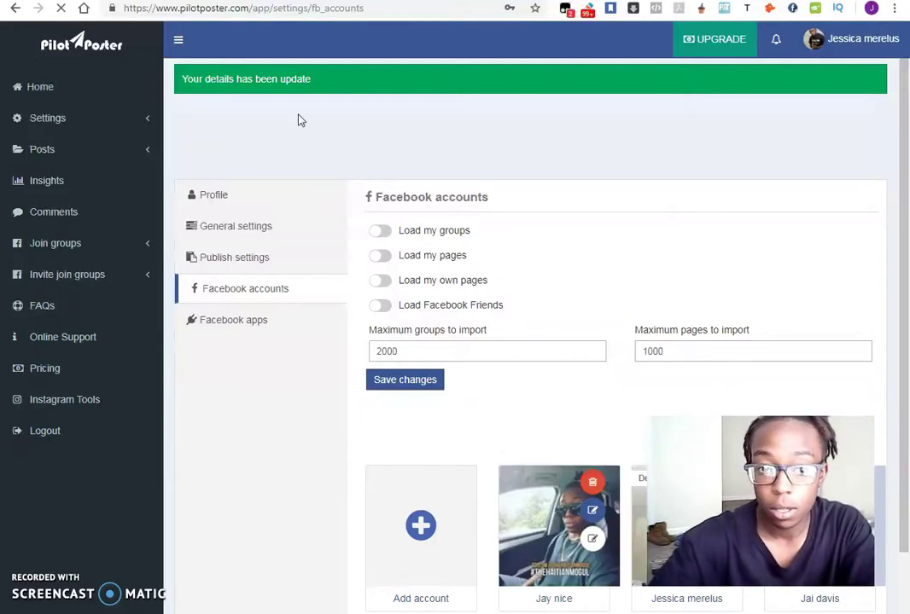
- Review the five Facebook apps, with only Facebook for Android authenticated, and glance at the account dropdown
{"action": "left_click", "coordinate": [245, 329]}
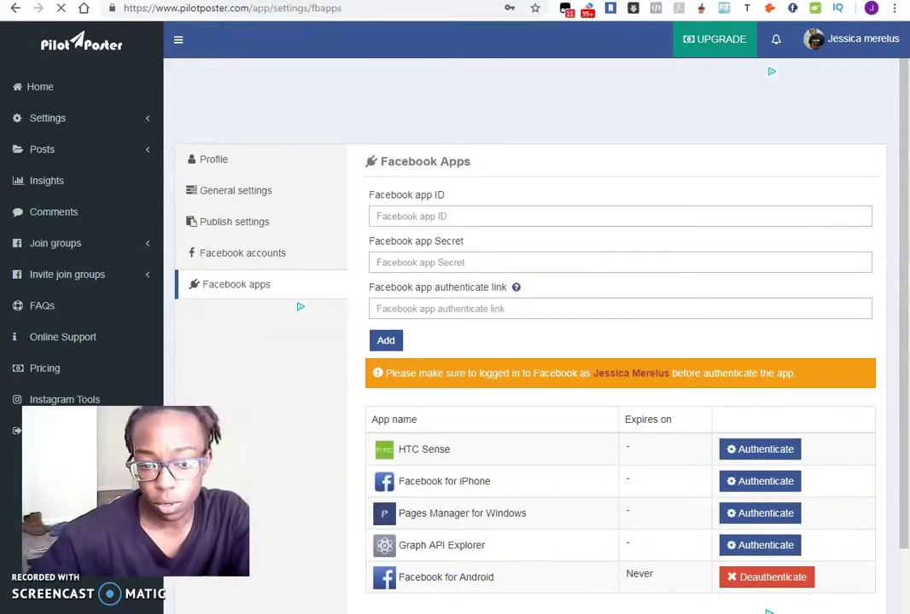
{"action": "scroll", "coordinate": [558, 286], "scroll_direction": "down", "scroll_amount": 1}
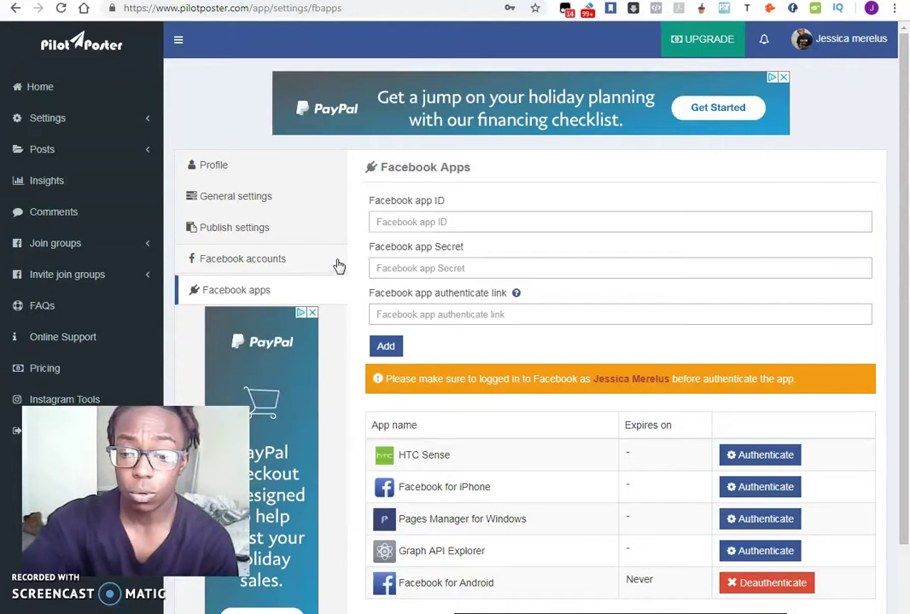
{"action": "scroll", "coordinate": [775, 328], "scroll_direction": "down", "scroll_amount": 2}
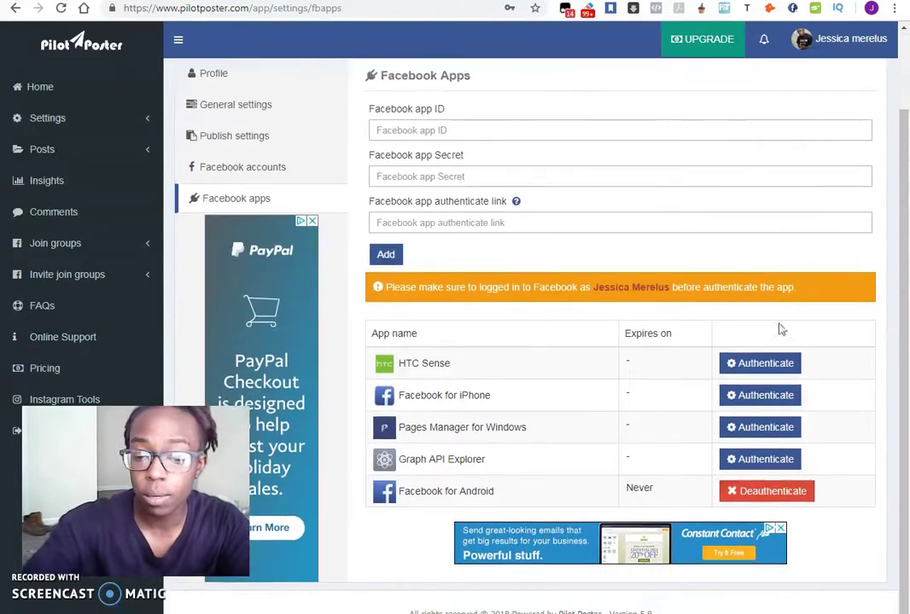
{"action": "scroll", "coordinate": [877, 445], "scroll_direction": "up", "scroll_amount": 2}
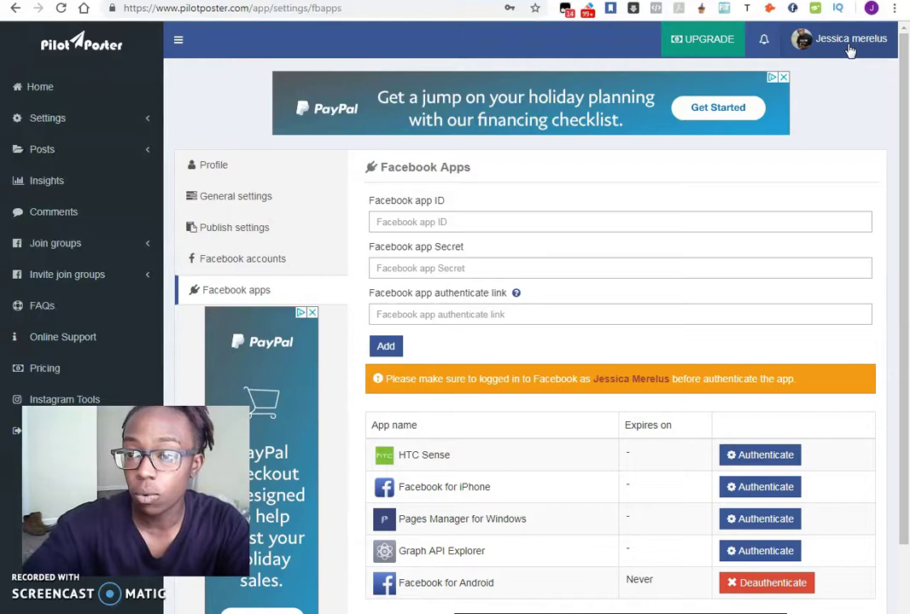
{"action": "left_click", "coordinate": [849, 50]}
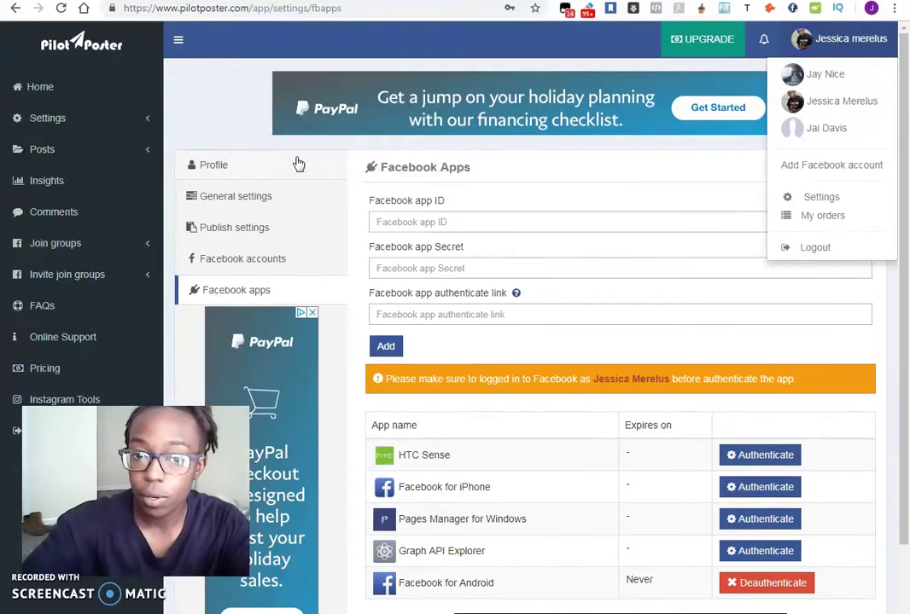
{"action": "left_click", "coordinate": [849, 44]}
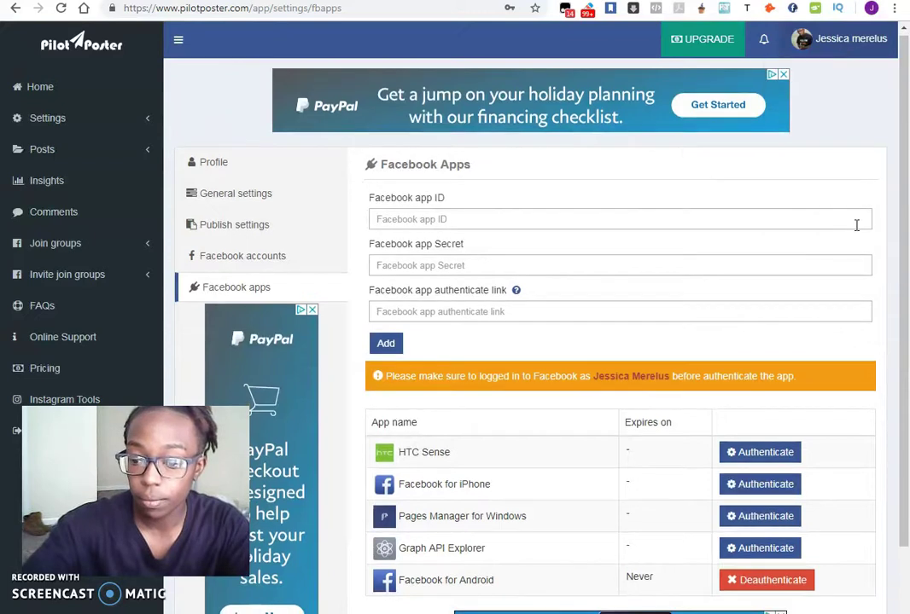
{"action": "scroll", "coordinate": [853, 231], "scroll_direction": "down", "scroll_amount": 2}
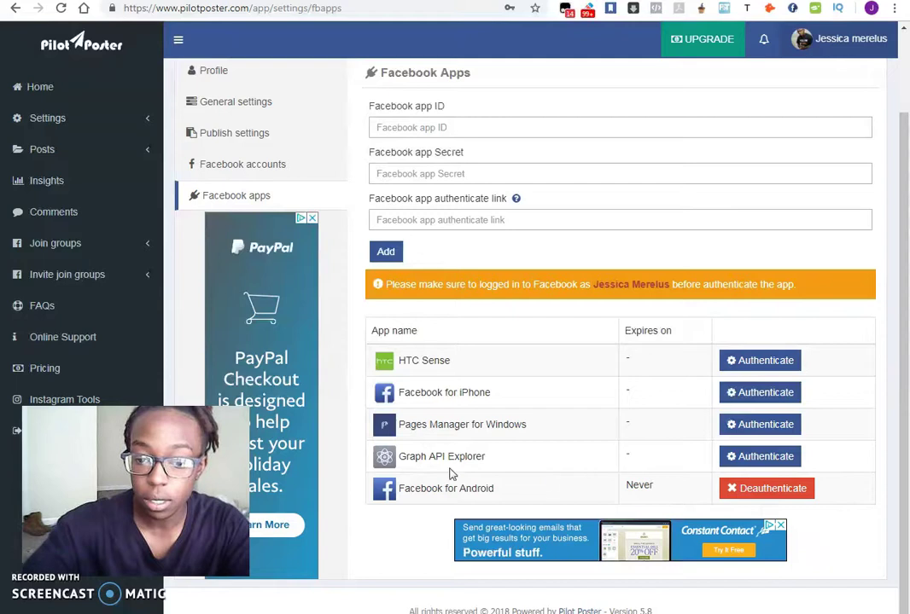
{"action": "scroll", "coordinate": [802, 465], "scroll_direction": "up", "scroll_amount": 2}
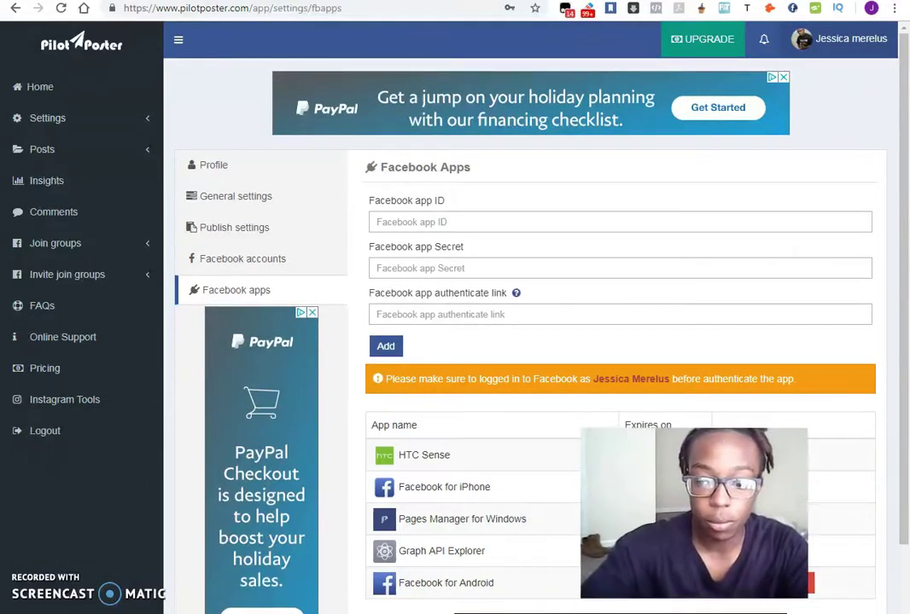
- Return to the Home post composer and scroll through the table of 1105 imported groups
{"action": "left_click", "coordinate": [81, 92]}
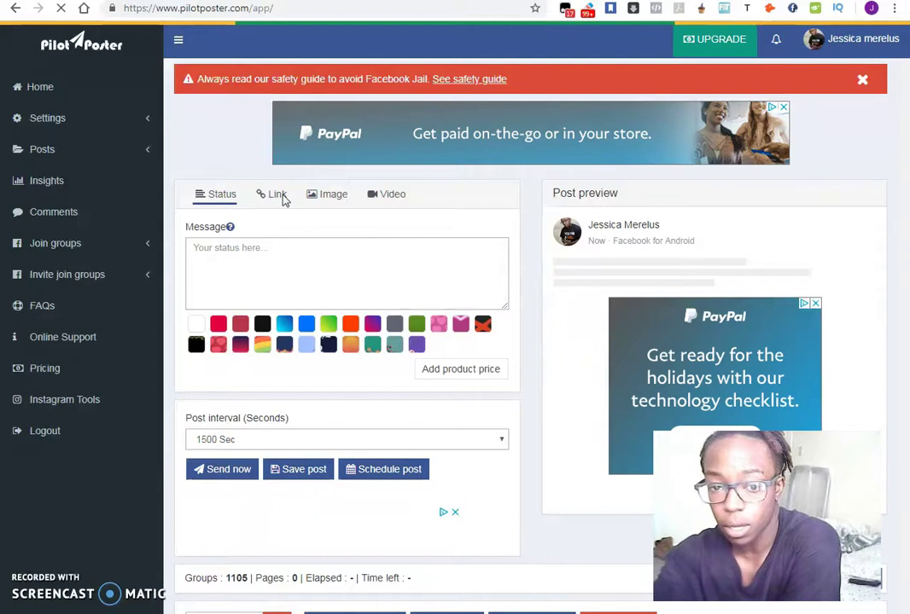
{"action": "scroll", "coordinate": [550, 277], "scroll_direction": "down", "scroll_amount": 3}
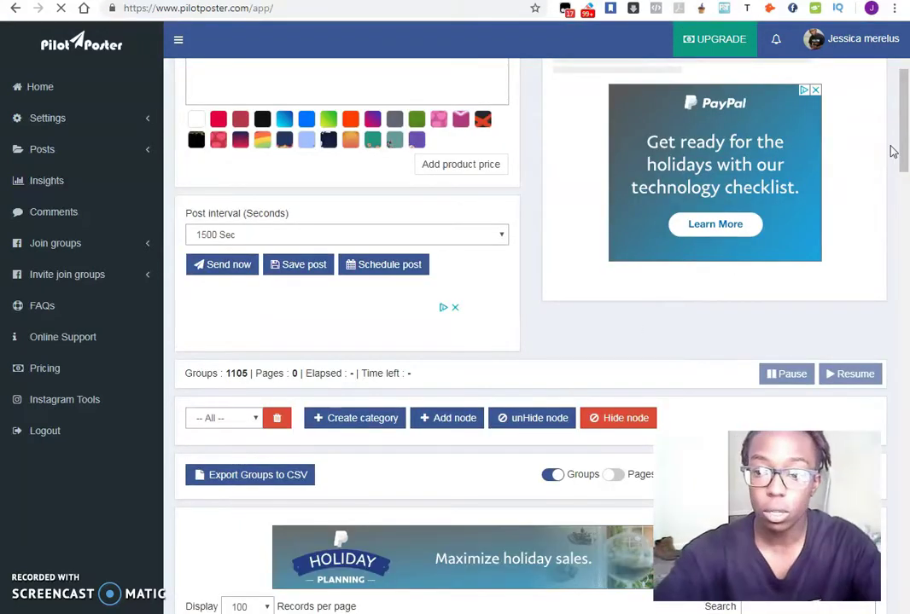
{"action": "left_click_drag", "start_coordinate": [903, 132], "coordinate": [904, 164]}
{"action": "scroll", "coordinate": [906, 232], "scroll_direction": "down", "scroll_amount": 2}
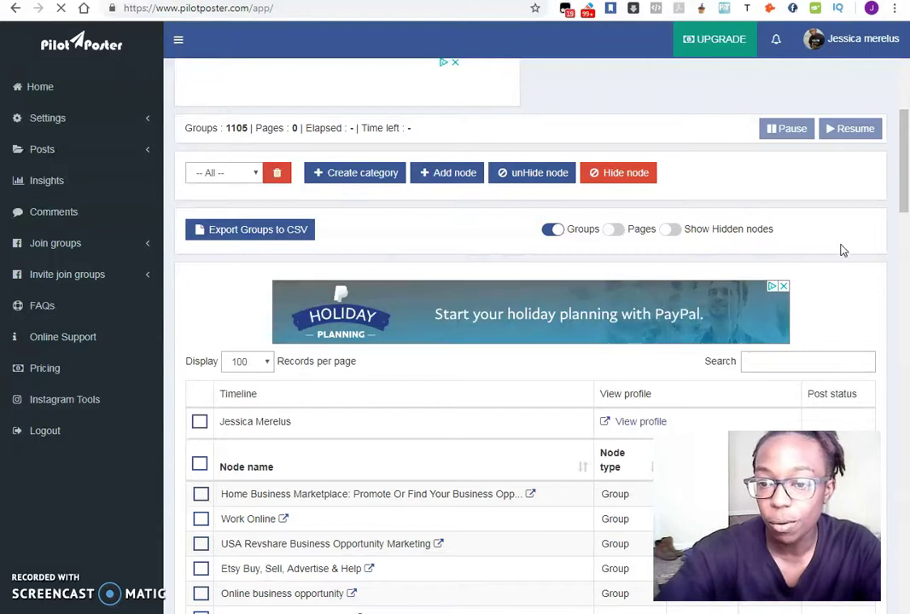
{"action": "scroll", "coordinate": [790, 254], "scroll_direction": "up", "scroll_amount": 5}
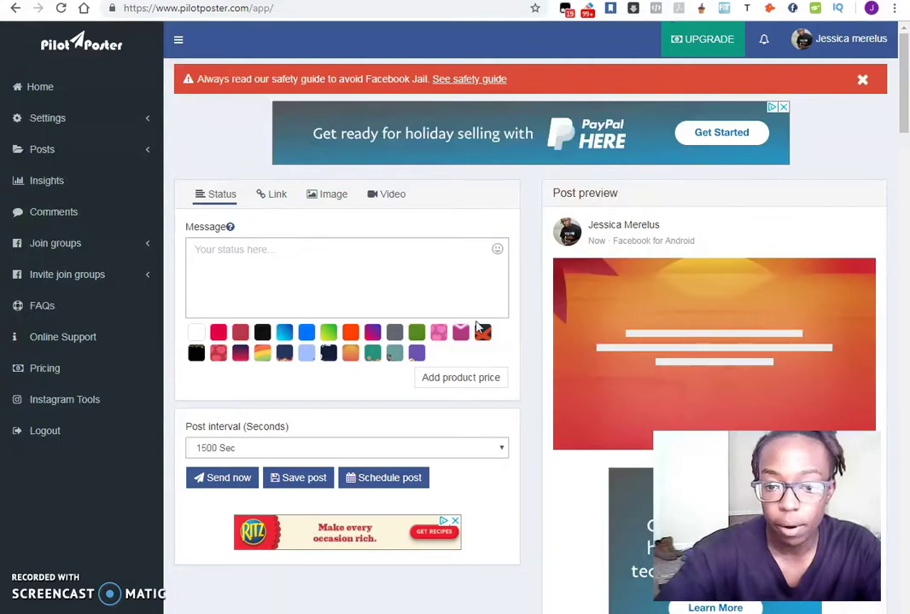
- Try the Image, Link and Video post types, then settle back on a Status post
{"action": "left_click", "coordinate": [334, 195]}
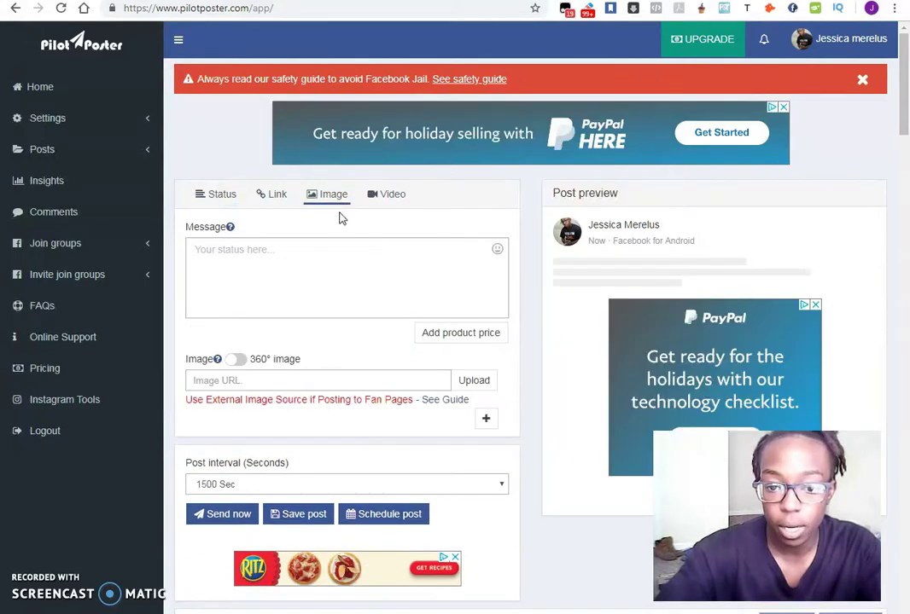
{"action": "left_click", "coordinate": [275, 202]}
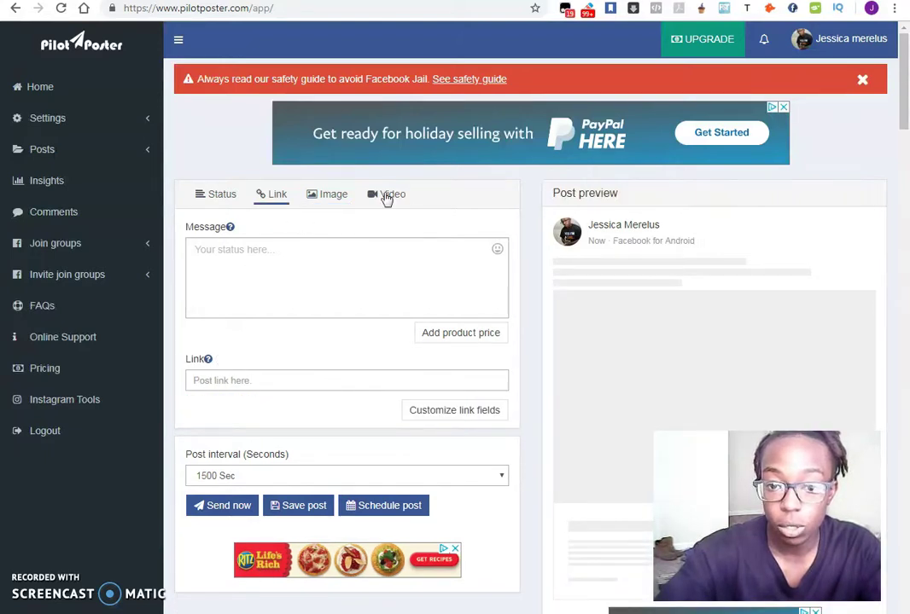
{"action": "left_click", "coordinate": [386, 198]}
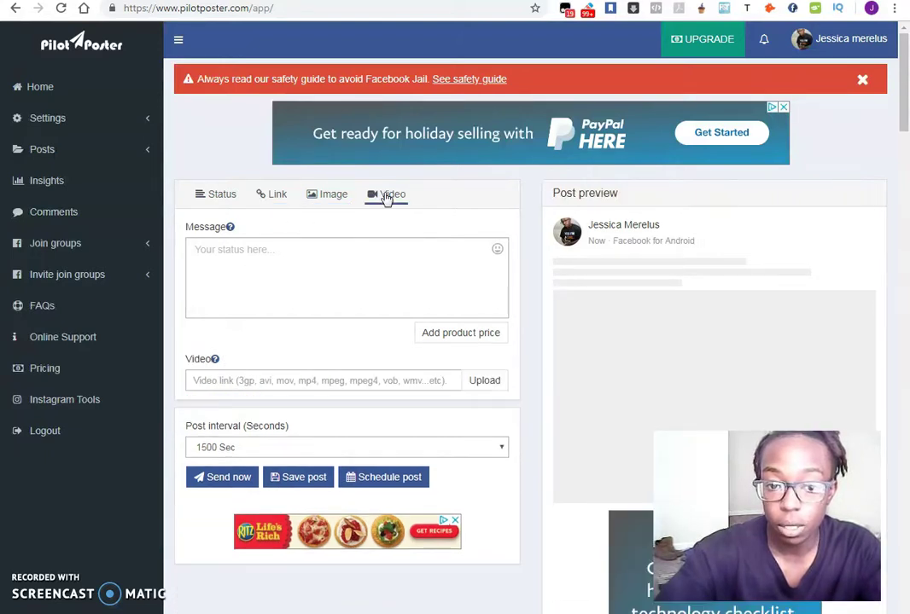
{"action": "left_click", "coordinate": [222, 196]}
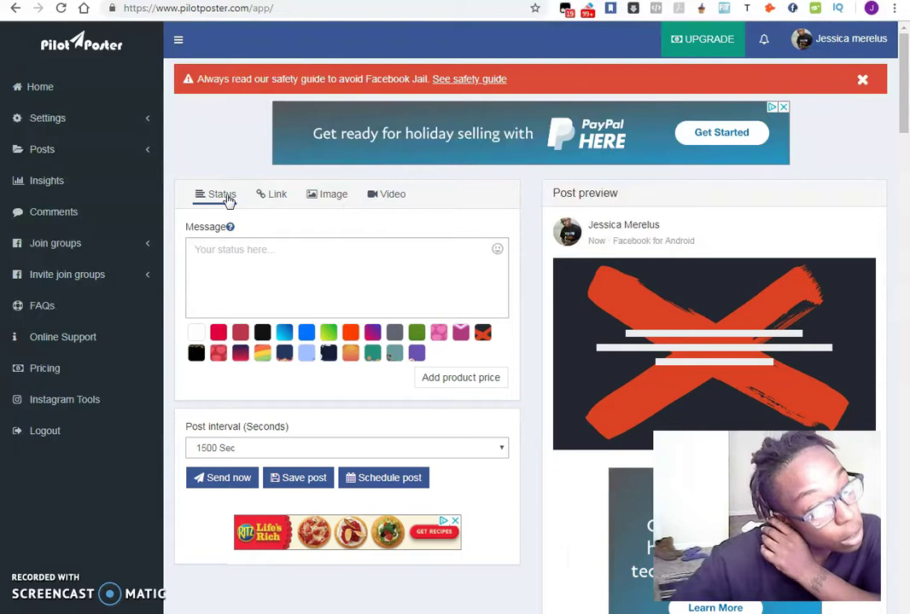
{"action": "left_click", "coordinate": [88, 153]}
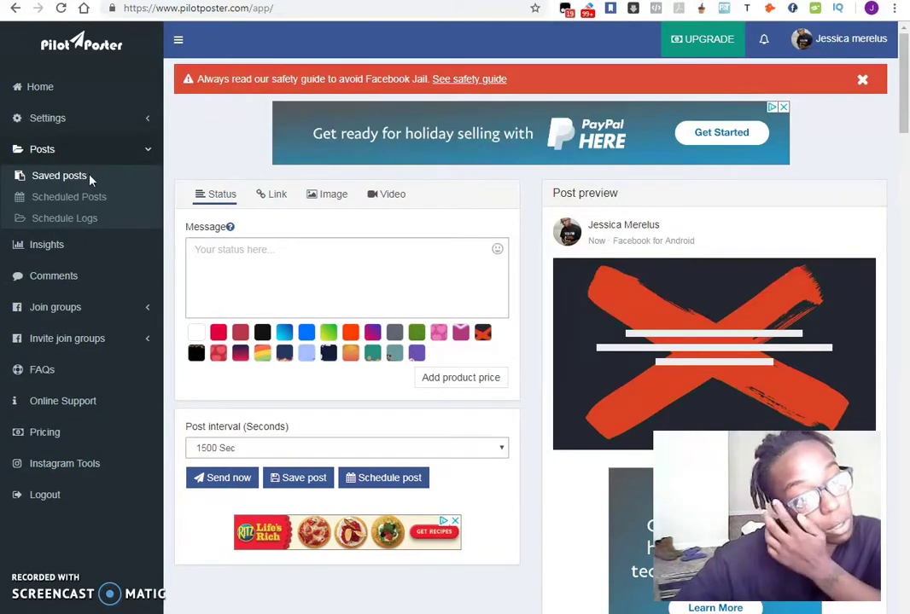
- Scroll through the 28 saved posts, such as Herbal smokes_02, and open Adsense course_01
{"action": "left_click", "coordinate": [83, 178]}
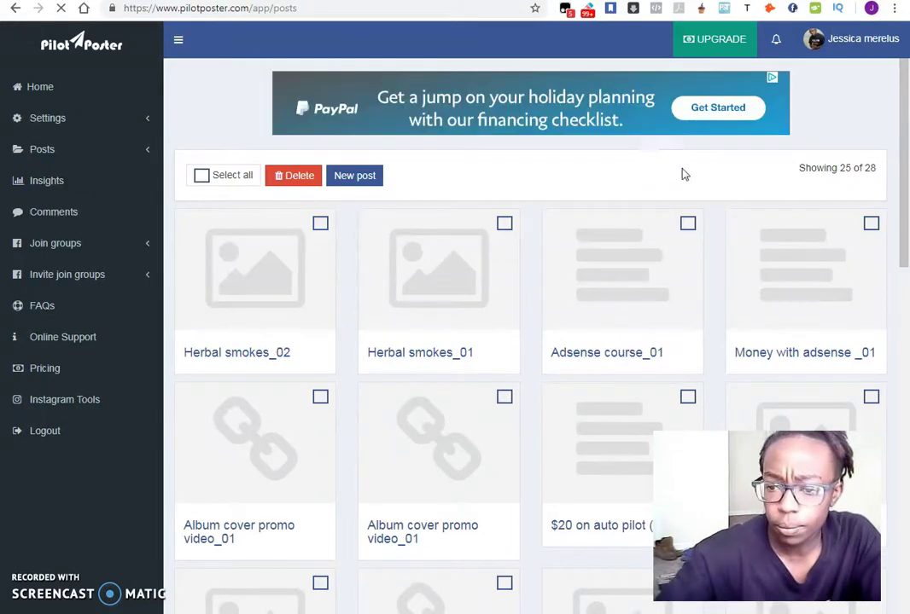
{"action": "scroll", "coordinate": [708, 235], "scroll_direction": "down", "scroll_amount": 1}
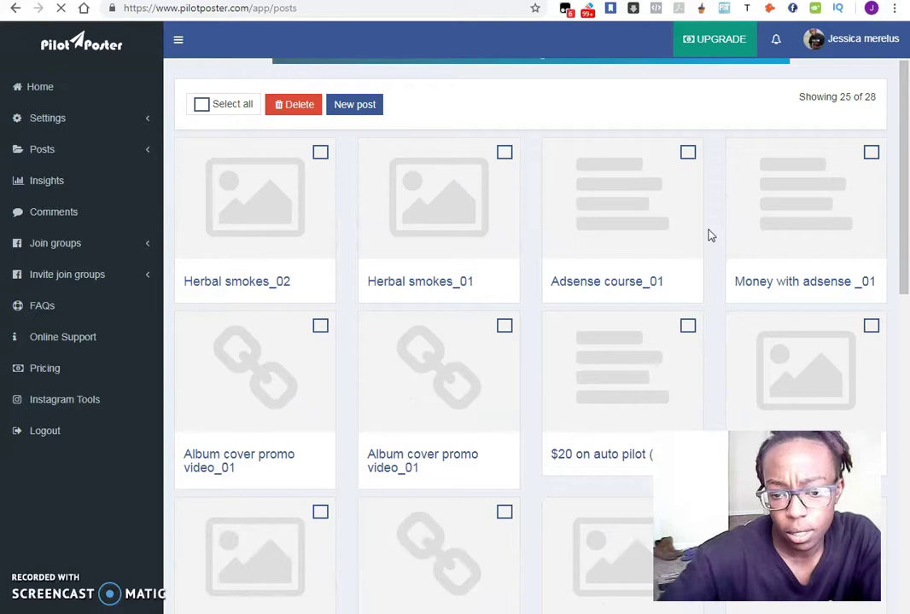
{"action": "scroll", "coordinate": [708, 235], "scroll_direction": "down", "scroll_amount": 2}
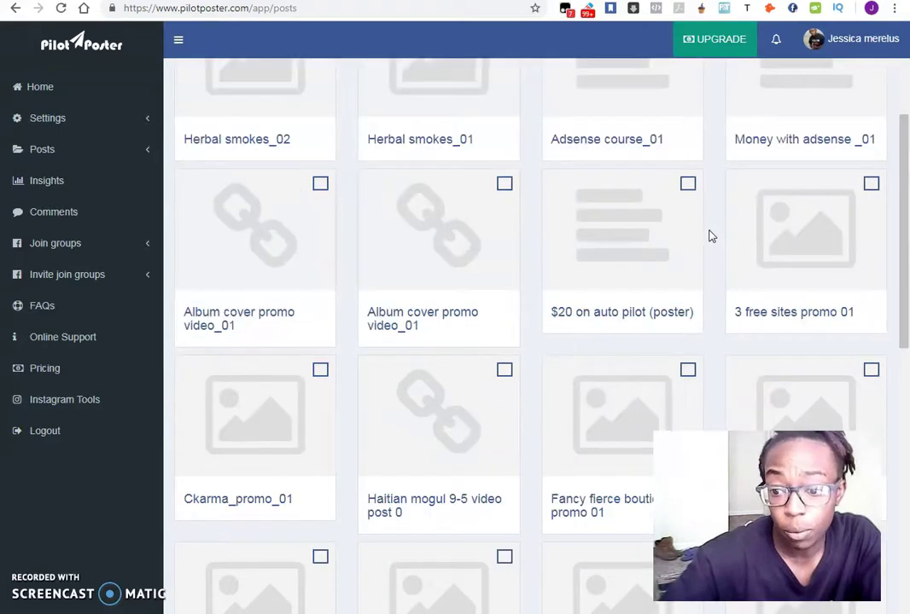
{"action": "scroll", "coordinate": [708, 236], "scroll_direction": "up", "scroll_amount": 3}
{"action": "scroll", "coordinate": [899, 167], "scroll_direction": "down", "scroll_amount": 2}
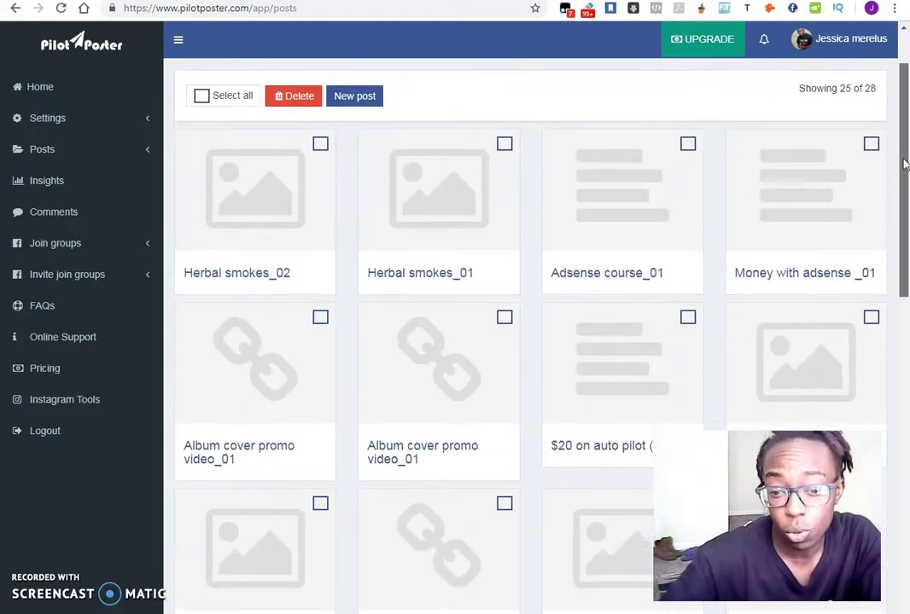
{"action": "left_click_drag", "start_coordinate": [905, 163], "coordinate": [908, 126]}
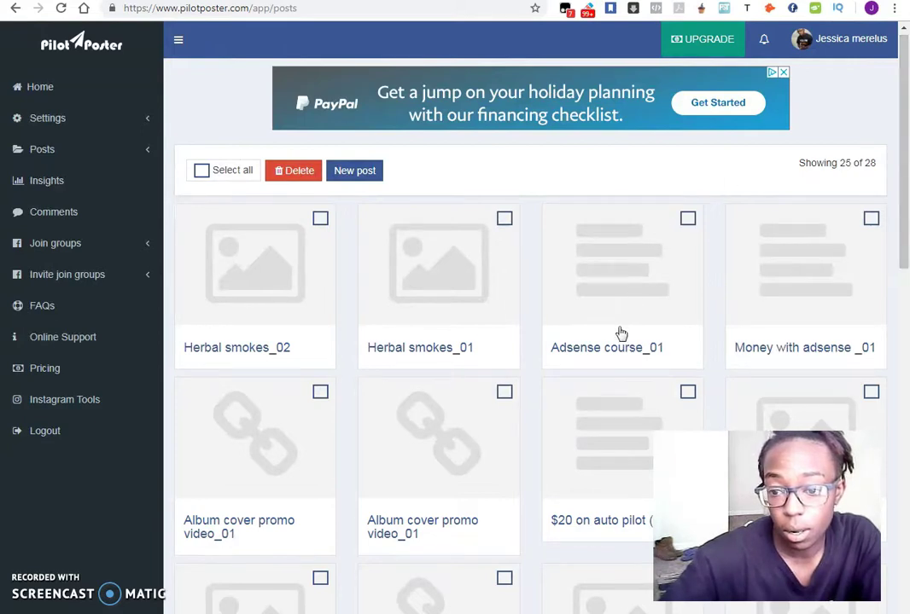
{"action": "left_click", "coordinate": [612, 353]}
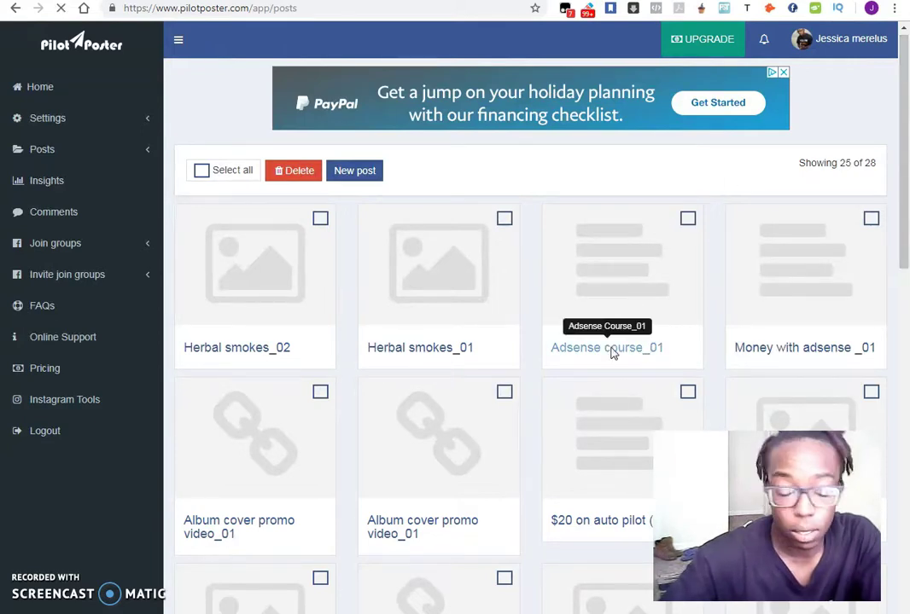